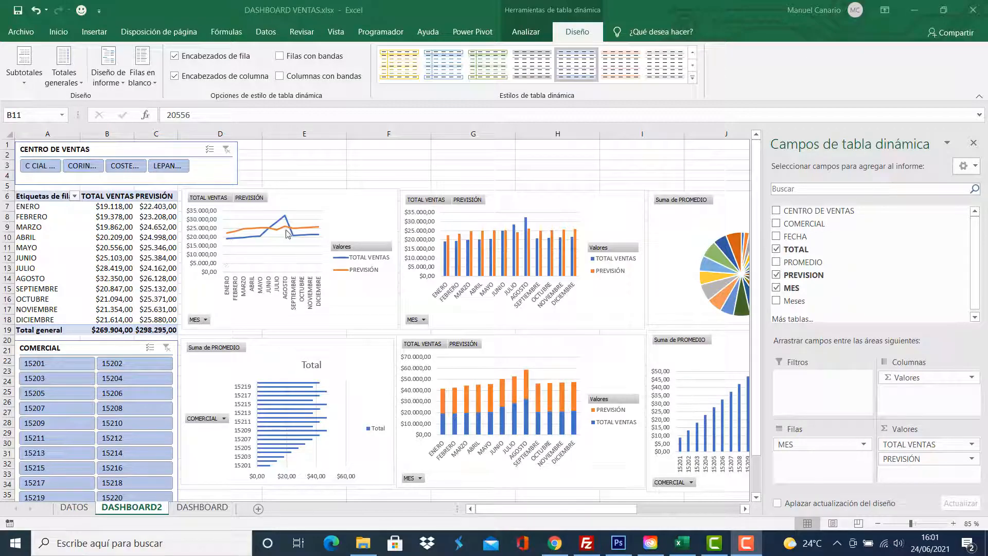
Start creating a new custom PivotTable style from the monthly sales and forecast pivot table
{"action": "mouse_move", "coordinate": [288, 233]}
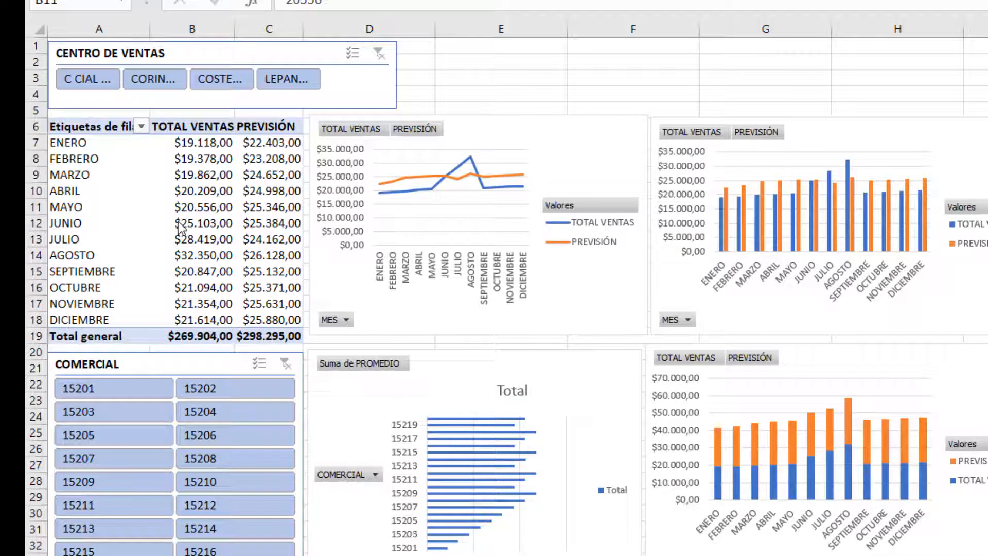
{"action": "left_click", "coordinate": [178, 213]}
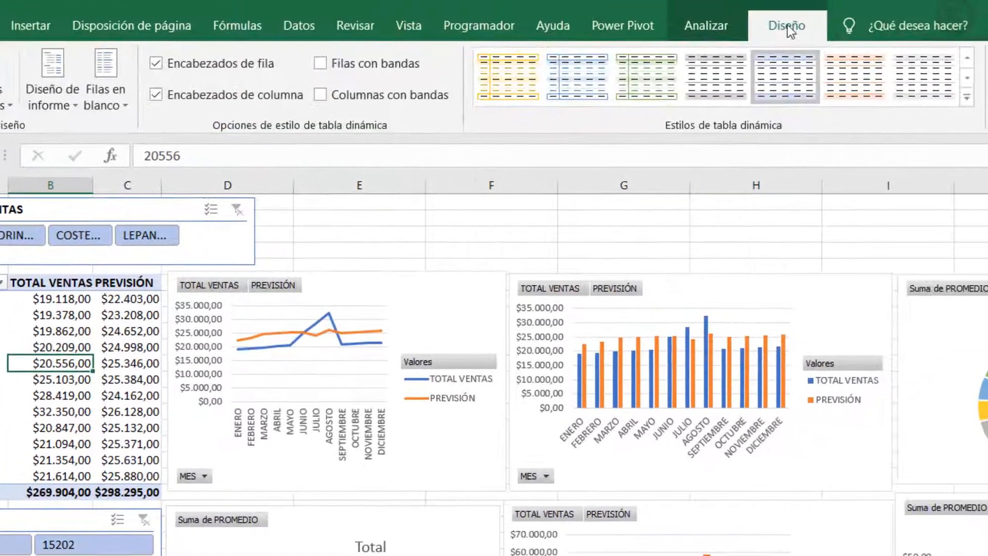
{"action": "left_click", "coordinate": [701, 27]}
{"action": "left_click", "coordinate": [788, 27]}
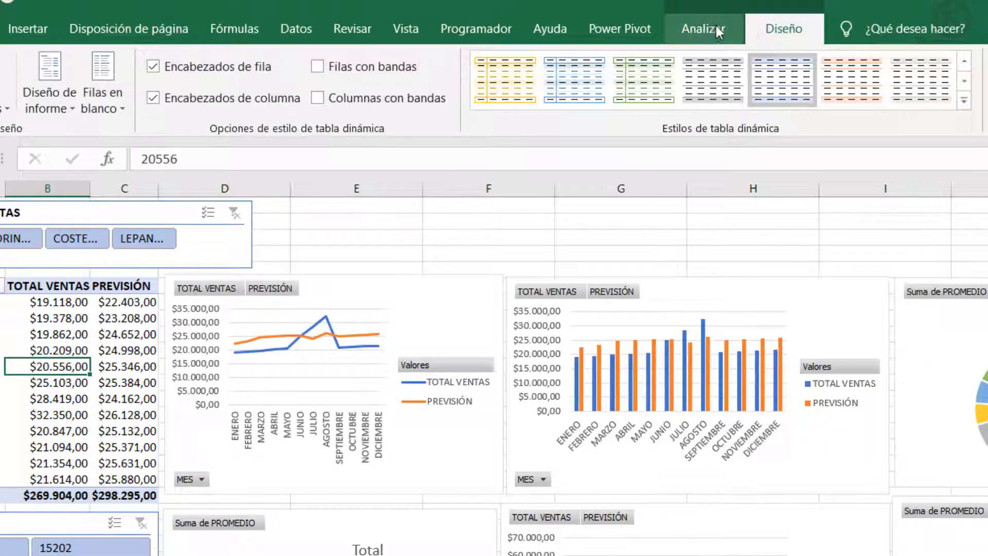
{"action": "left_click", "coordinate": [718, 23]}
{"action": "left_click", "coordinate": [777, 26]}
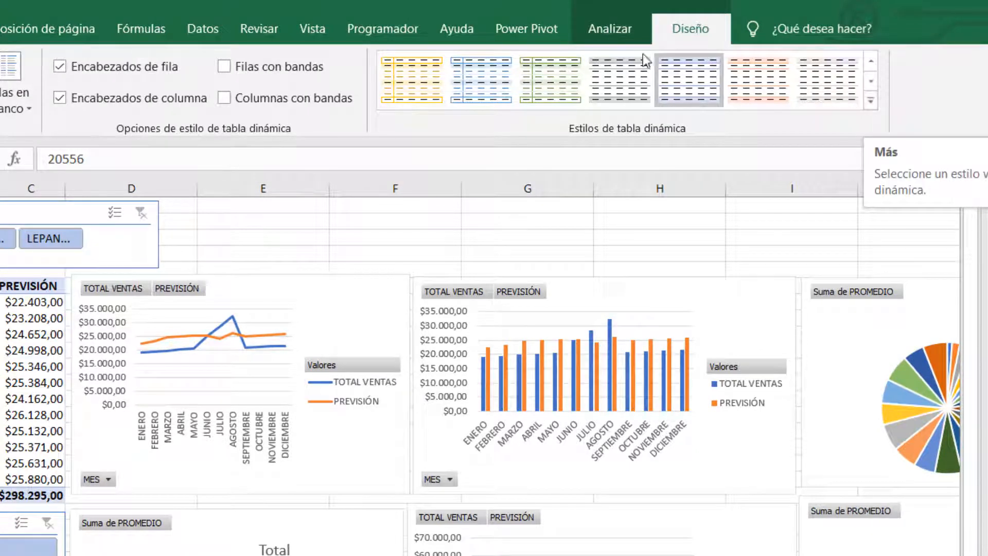
{"action": "left_click", "coordinate": [876, 103]}
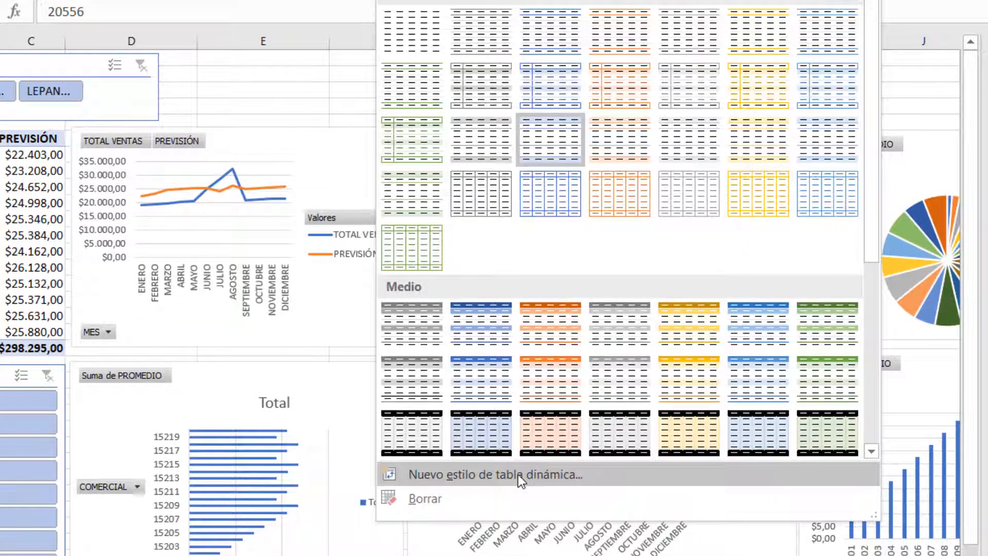
{"action": "left_click", "coordinate": [515, 473]}
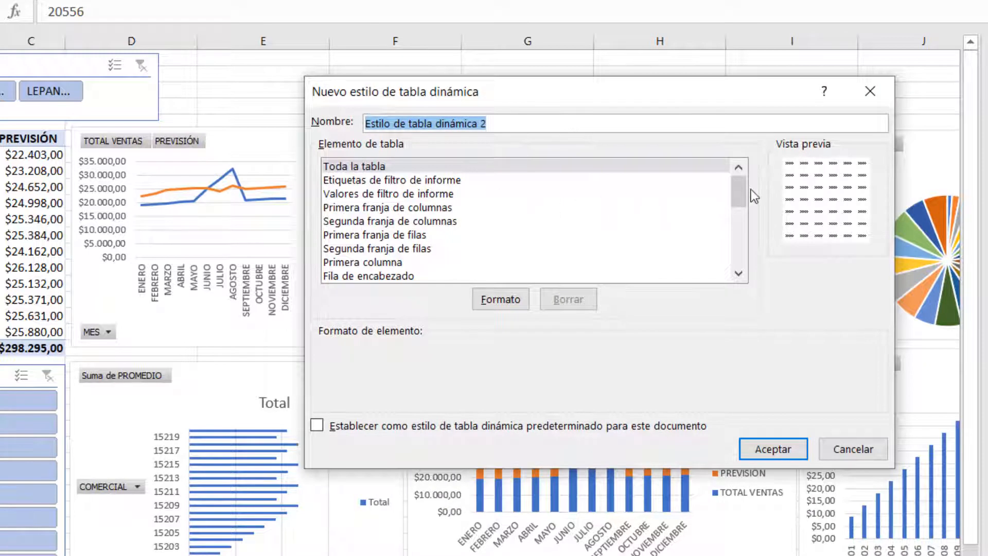
{"action": "mouse_move", "coordinate": [740, 191]}
{"action": "left_mouse_down"}
{"action": "mouse_move", "coordinate": [725, 259]}
{"action": "mouse_move", "coordinate": [725, 186]}
{"action": "left_mouse_up"}
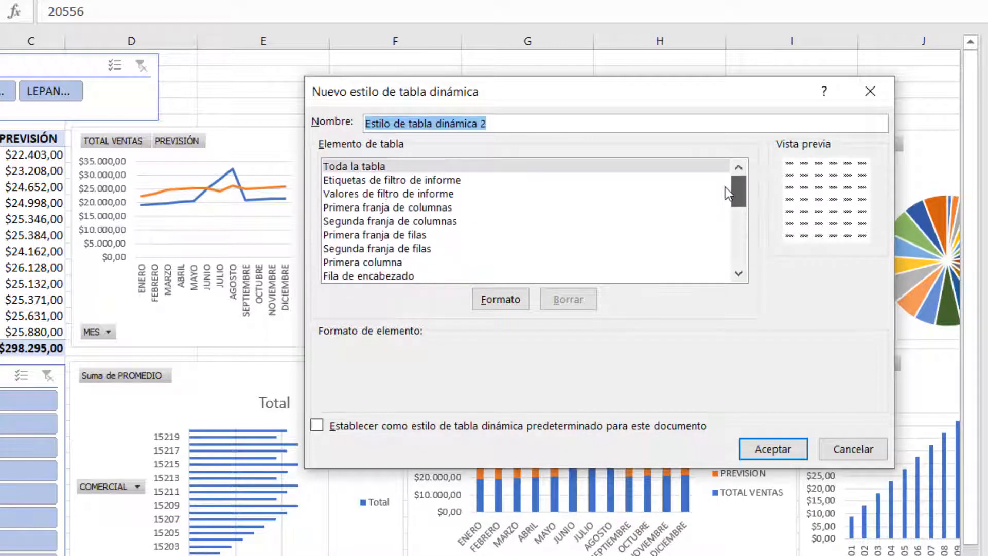
Give the style's Toda la tabla element a thick white outline border
{"action": "left_click", "coordinate": [383, 165]}
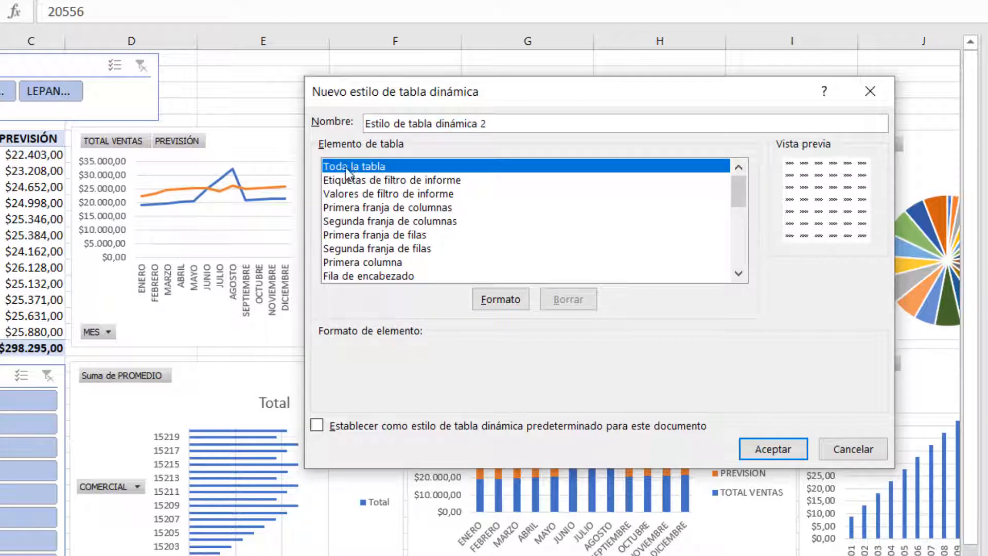
{"action": "left_click", "coordinate": [506, 300]}
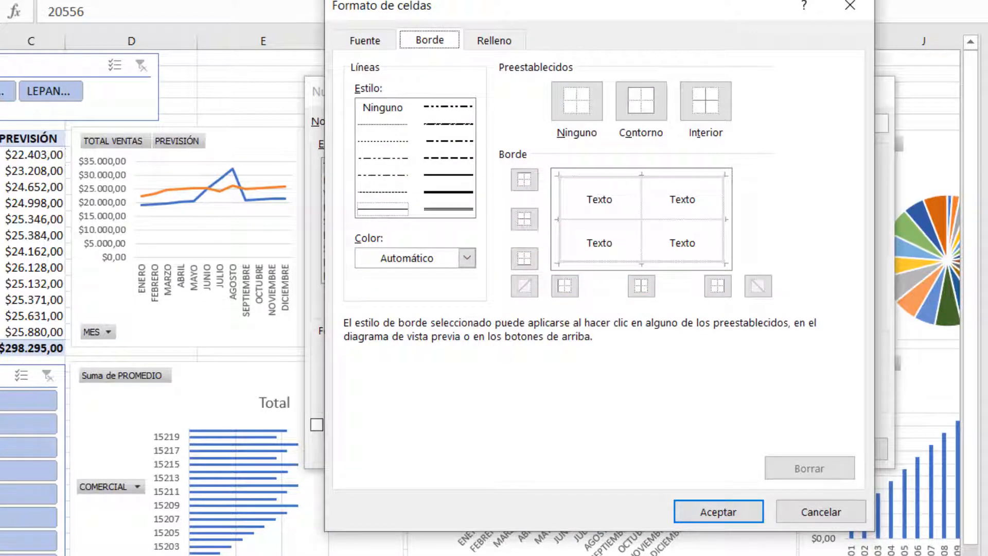
{"action": "left_click", "coordinate": [467, 194]}
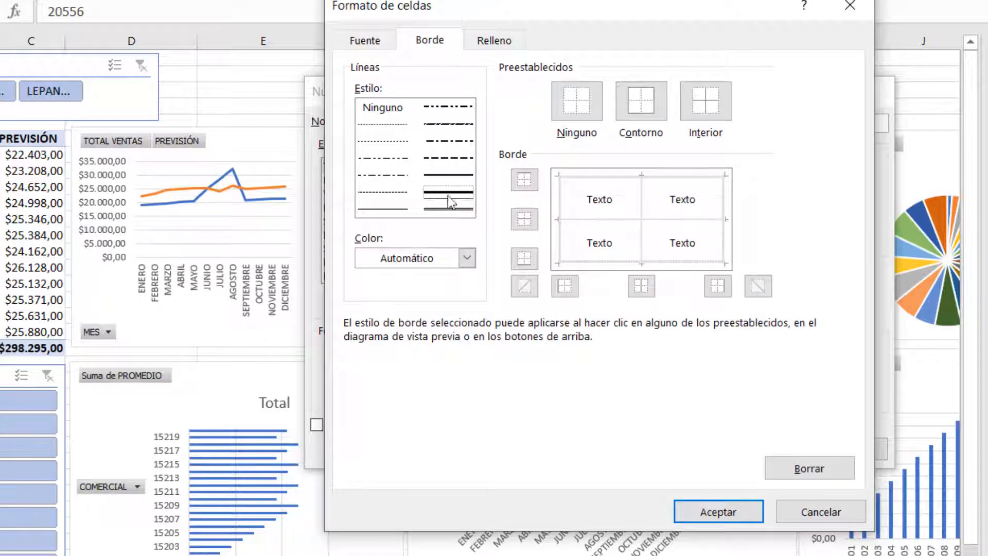
{"action": "left_click", "coordinate": [467, 257]}
{"action": "left_click", "coordinate": [366, 322]}
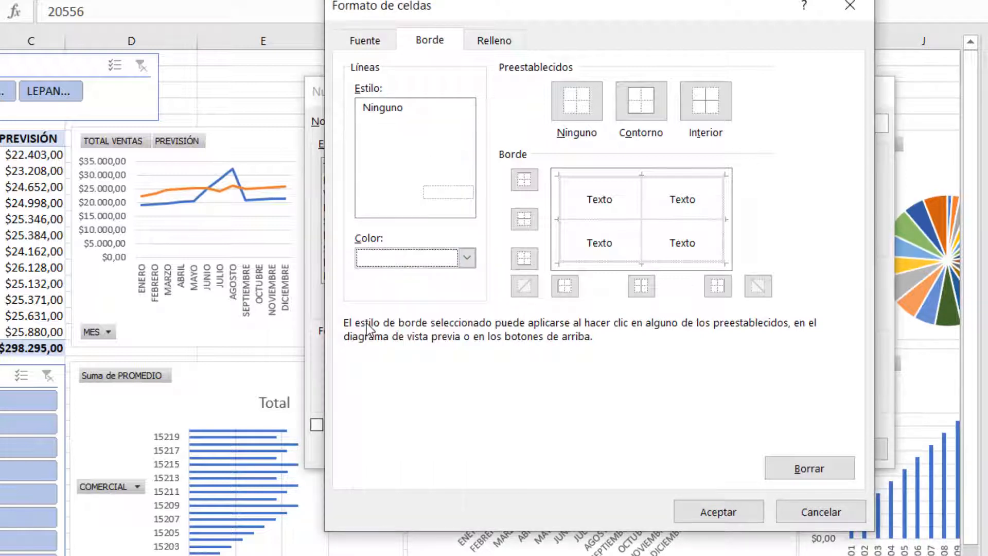
{"action": "left_click", "coordinate": [641, 99]}
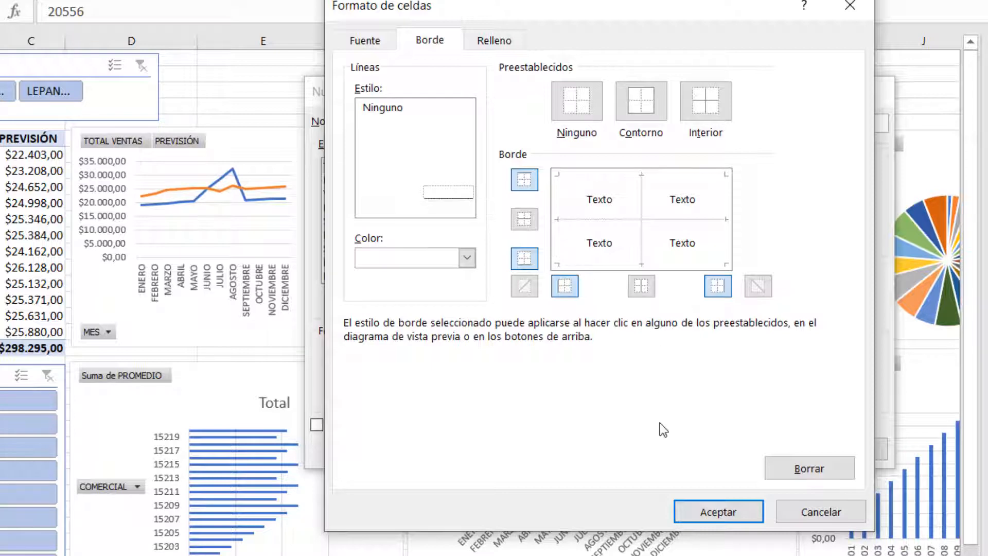
{"action": "left_click", "coordinate": [719, 512]}
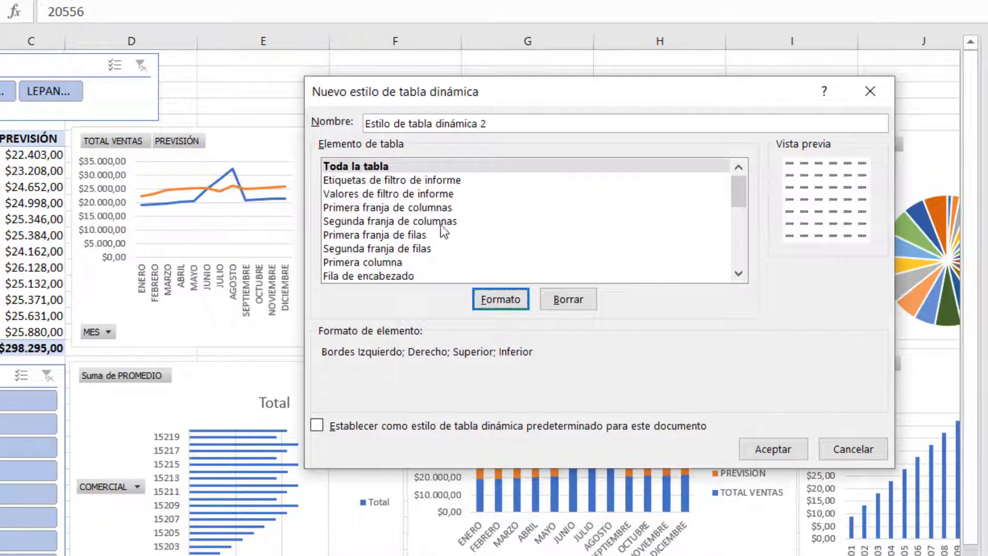
Give the style's Fila de encabezado element a standard green background fill
{"action": "left_click", "coordinate": [397, 277]}
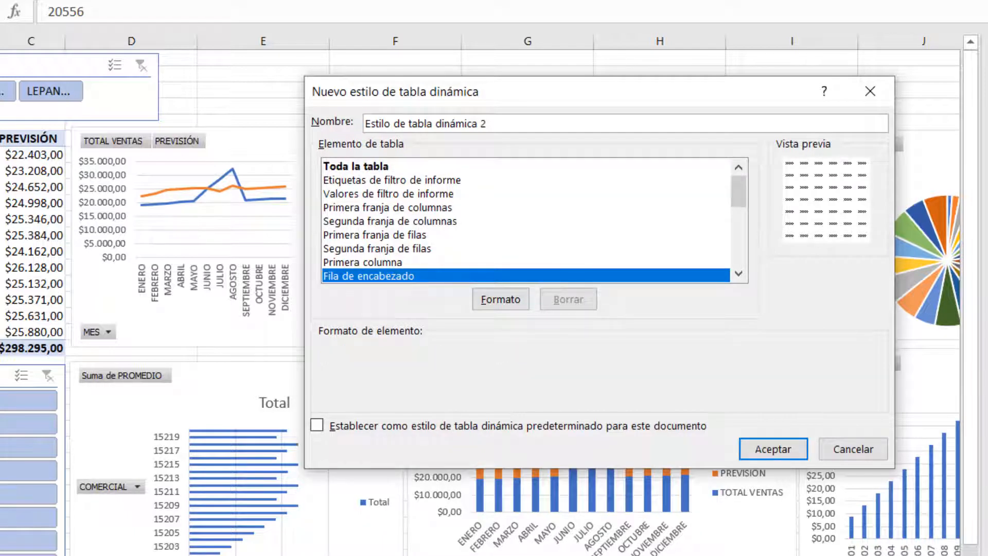
{"action": "left_click", "coordinate": [505, 301]}
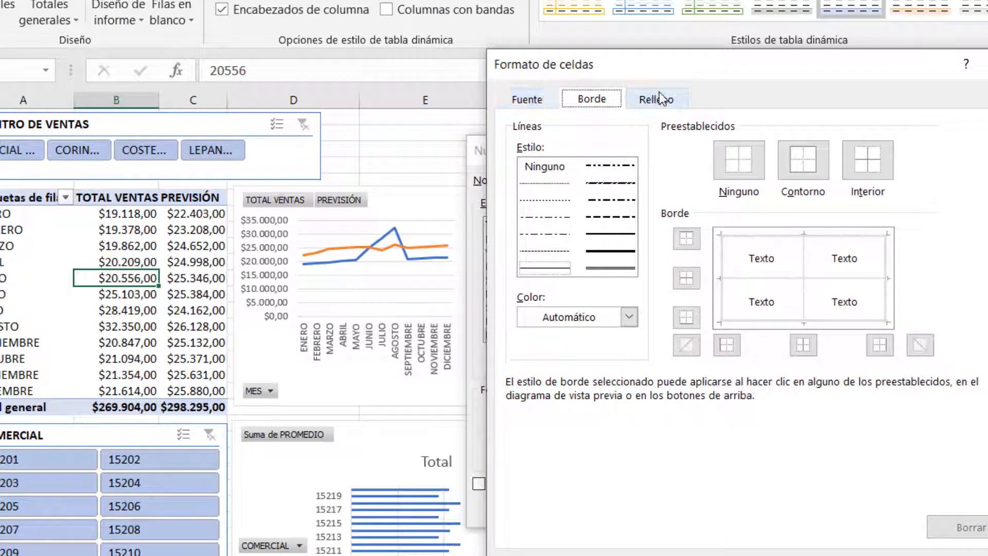
{"action": "left_click", "coordinate": [657, 97]}
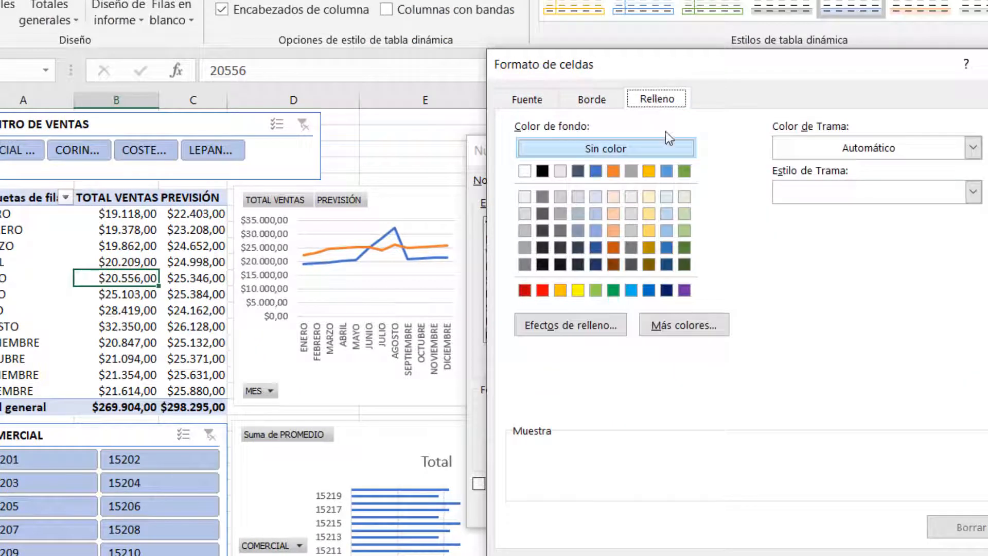
{"action": "left_click", "coordinate": [614, 290]}
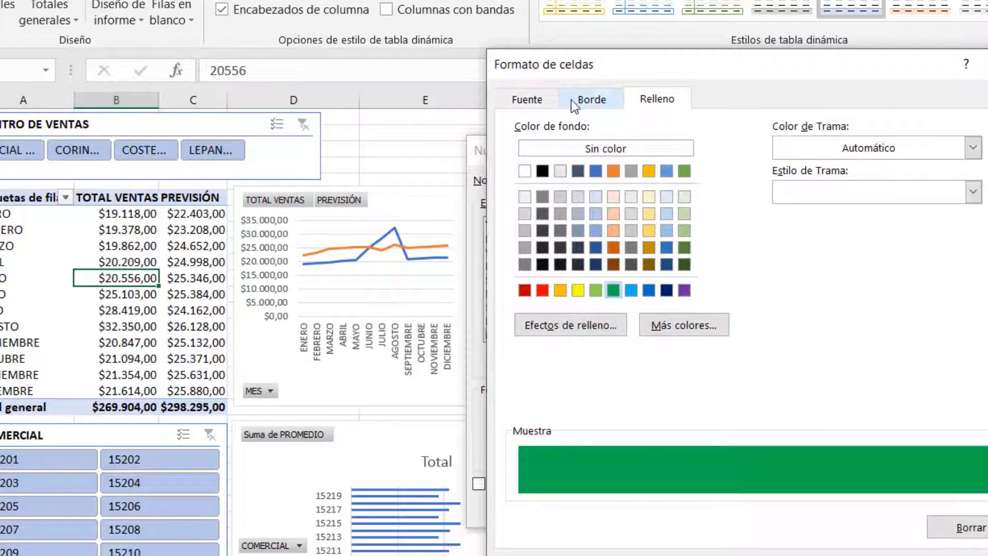
Set the header row element's font to white Negrita and accept its format
{"action": "left_click", "coordinate": [526, 100]}
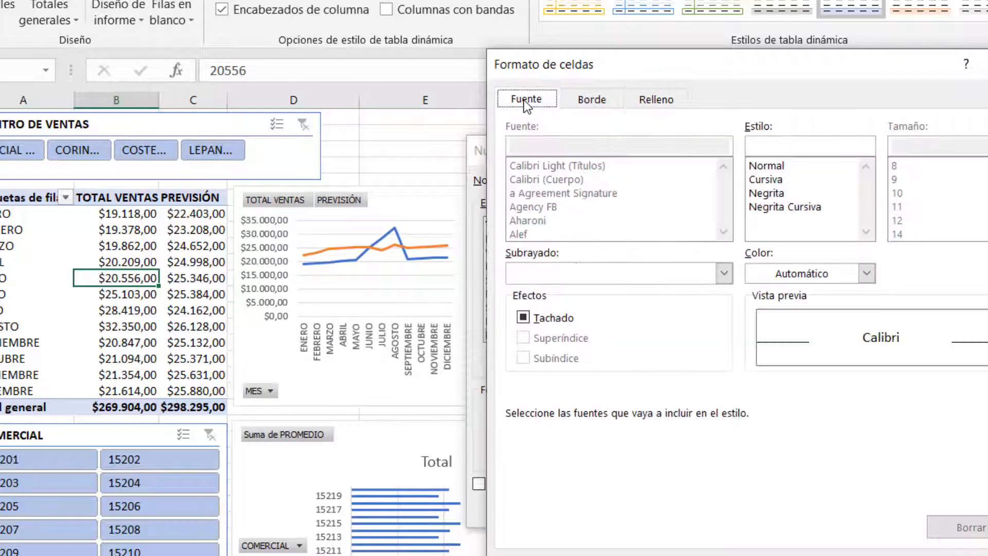
{"action": "left_click", "coordinate": [867, 273]}
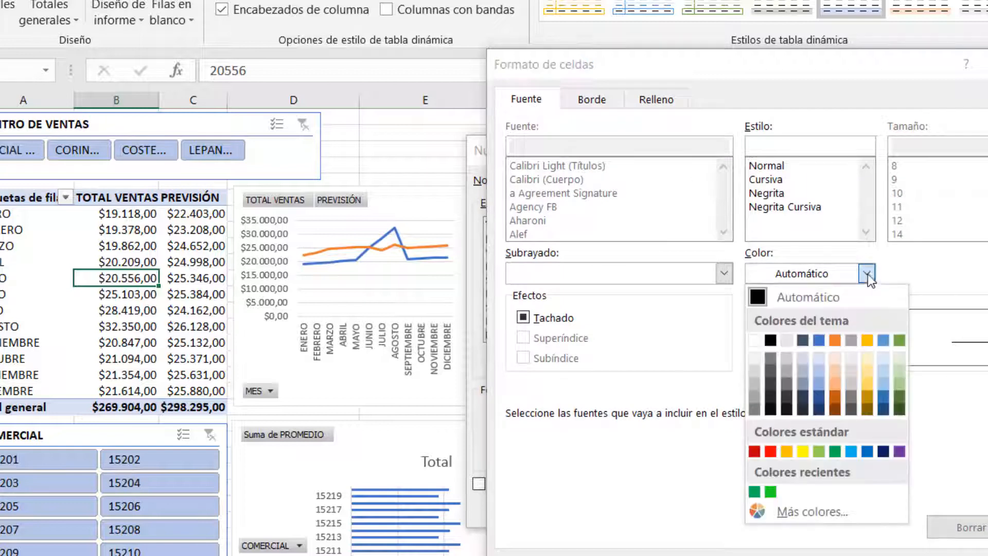
{"action": "left_click", "coordinate": [754, 340]}
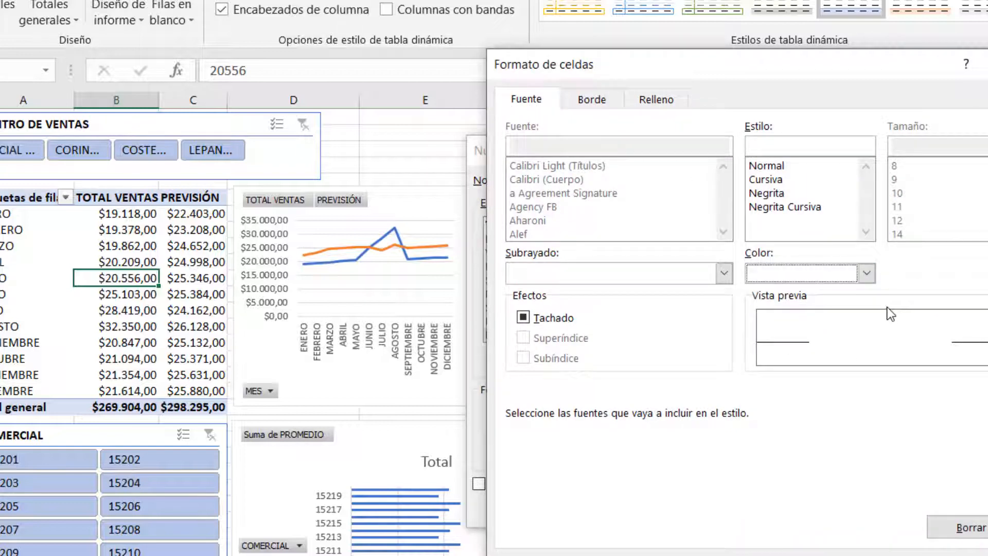
{"action": "left_click", "coordinate": [767, 193]}
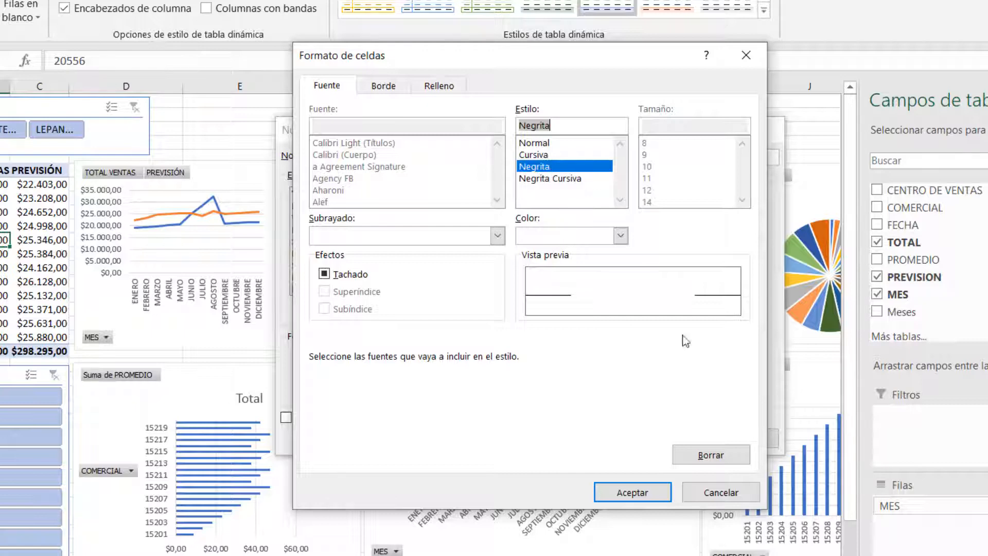
{"action": "left_click", "coordinate": [632, 492]}
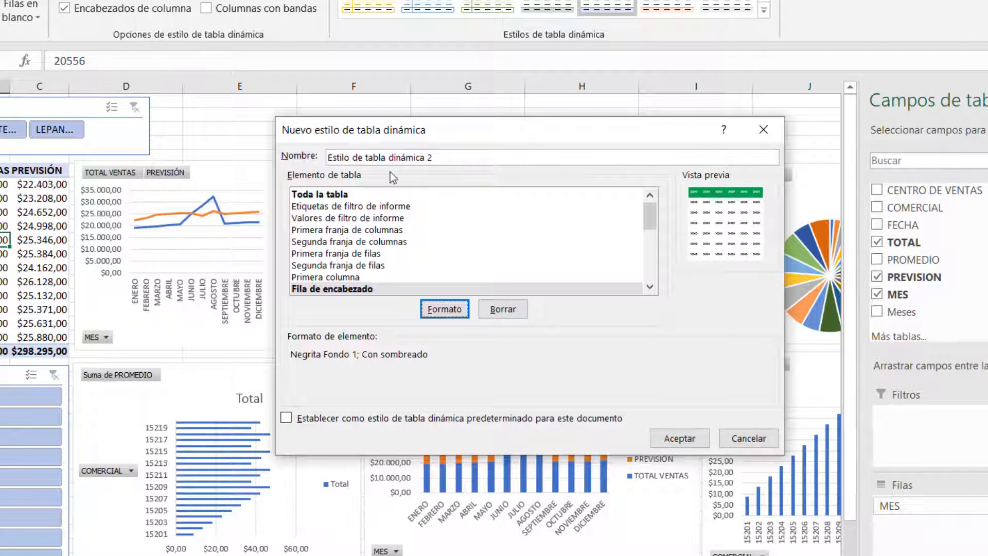
Save the new style under a unique name based on a first name, and apply it to the monthly pivot table
{"action": "left_click_drag", "start_coordinate": [474, 162], "coordinate": [311, 154]}
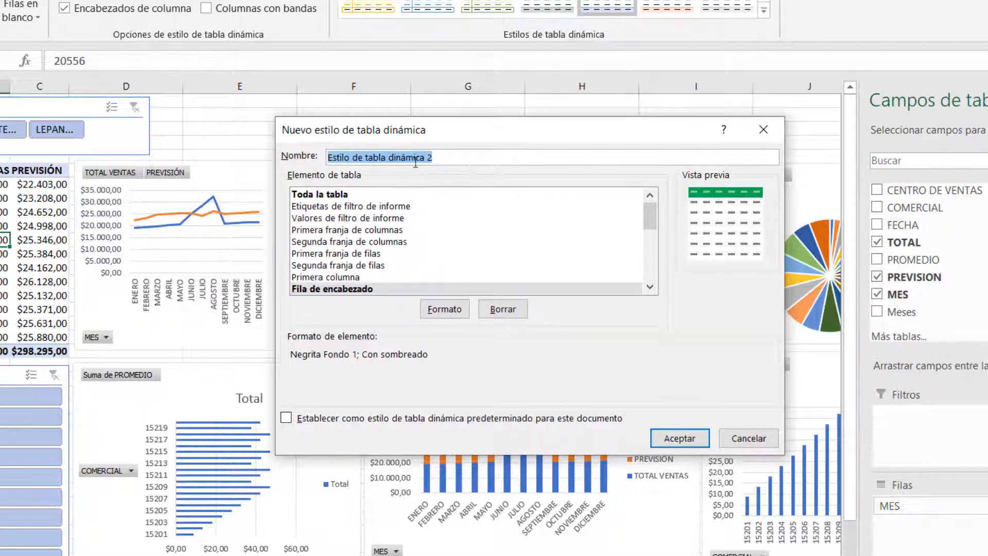
{"action": "type", "text": "manuel"}
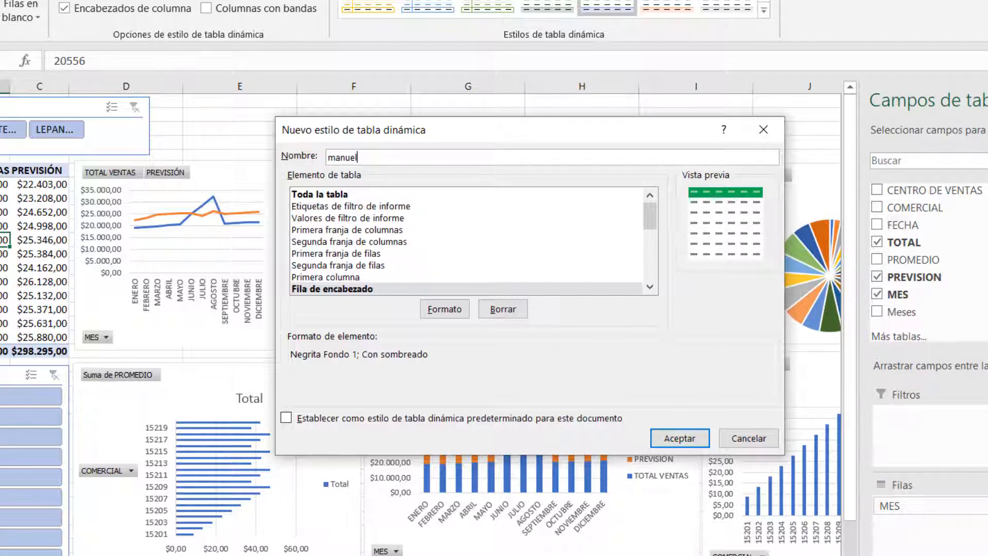
{"action": "left_click", "coordinate": [676, 438]}
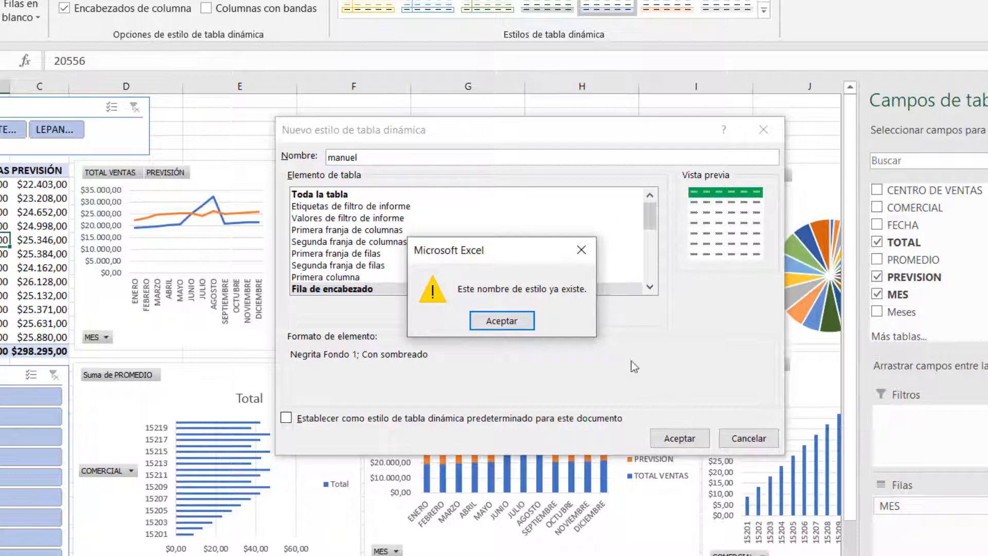
{"action": "left_click", "coordinate": [500, 323]}
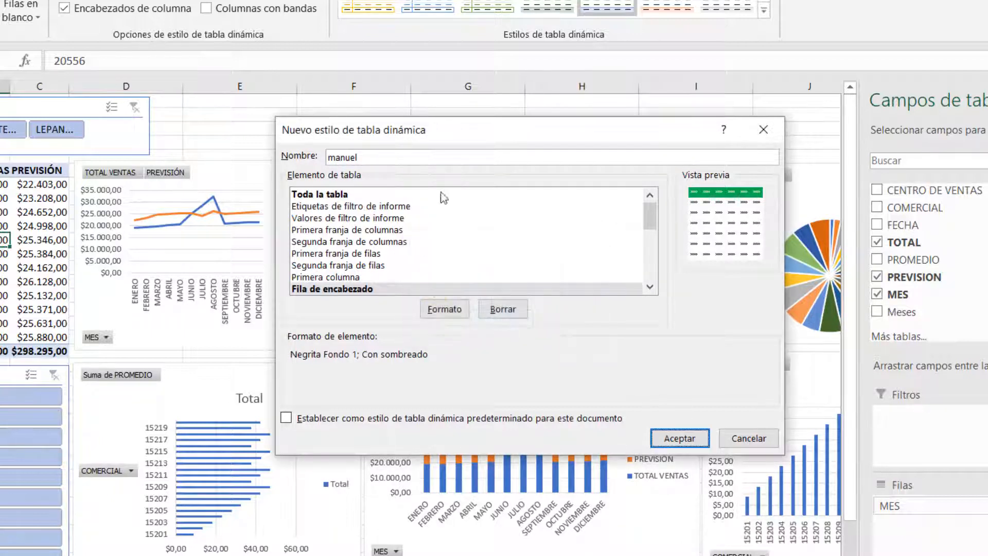
{"action": "left_click", "coordinate": [373, 156]}
{"action": "left_click", "coordinate": [679, 438]}
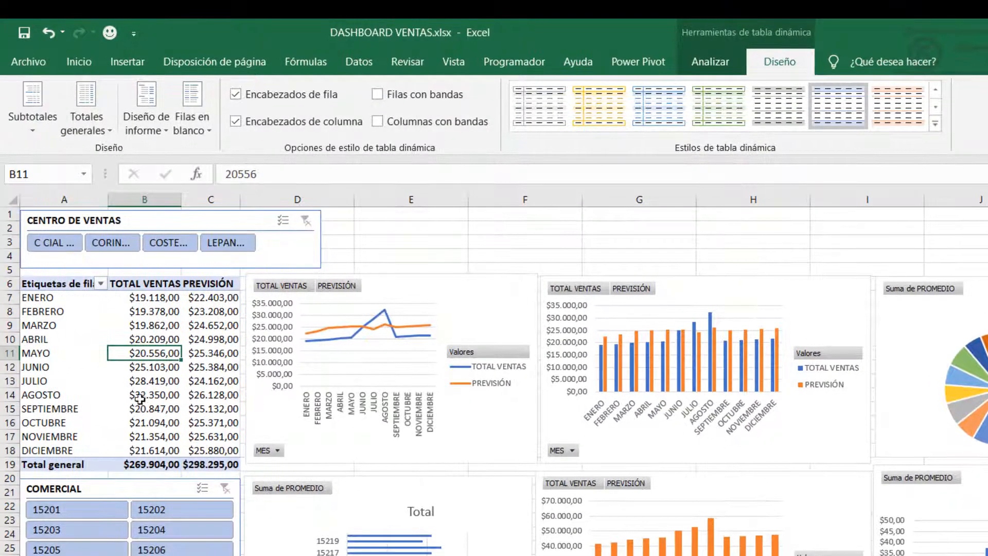
{"action": "left_click", "coordinate": [936, 124]}
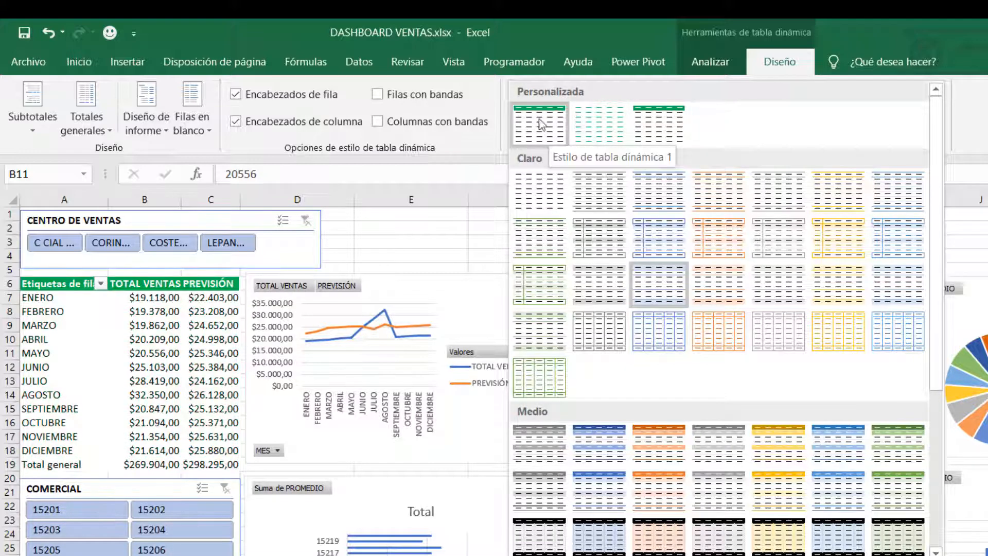
{"action": "left_click", "coordinate": [669, 126]}
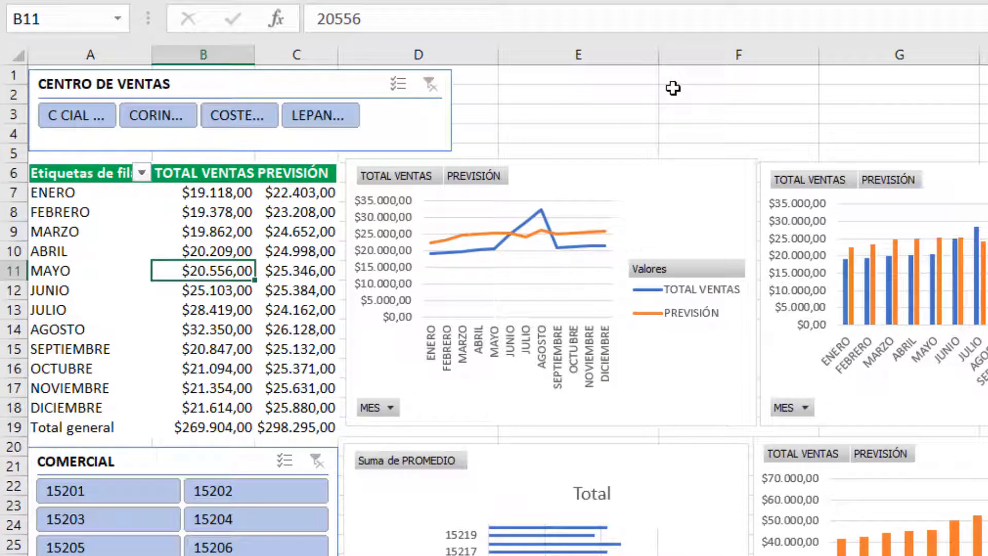
Fill the pivot table's body and total row, A7:C19, with green
{"action": "left_click", "coordinate": [82, 195]}
{"action": "left_click_drag", "start_coordinate": [113, 207], "coordinate": [290, 433]}
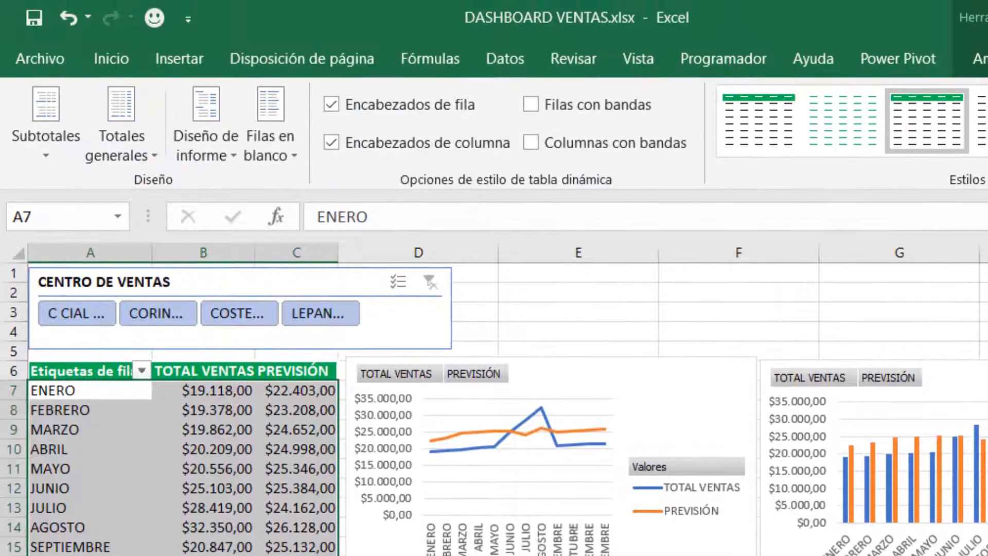
{"action": "left_click", "coordinate": [122, 60]}
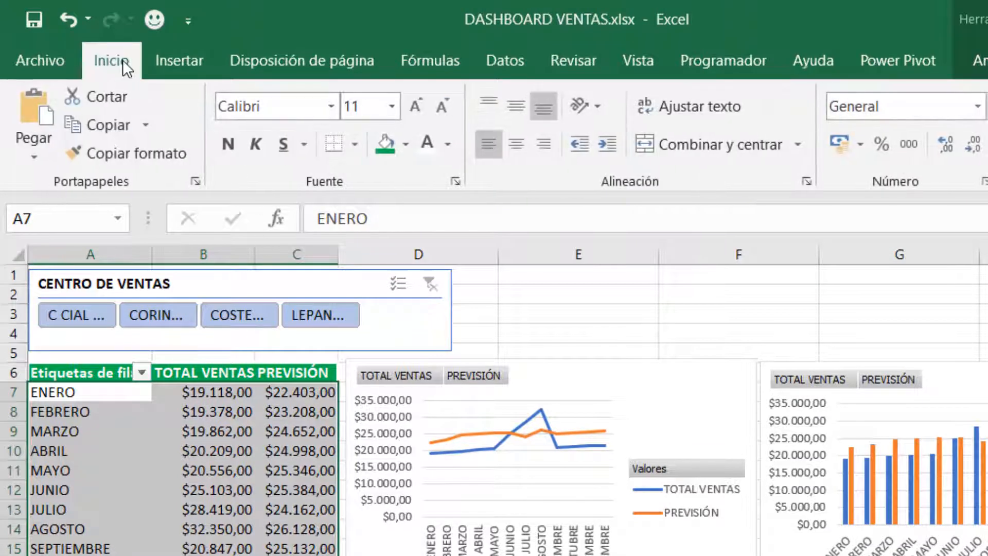
{"action": "left_click", "coordinate": [385, 146]}
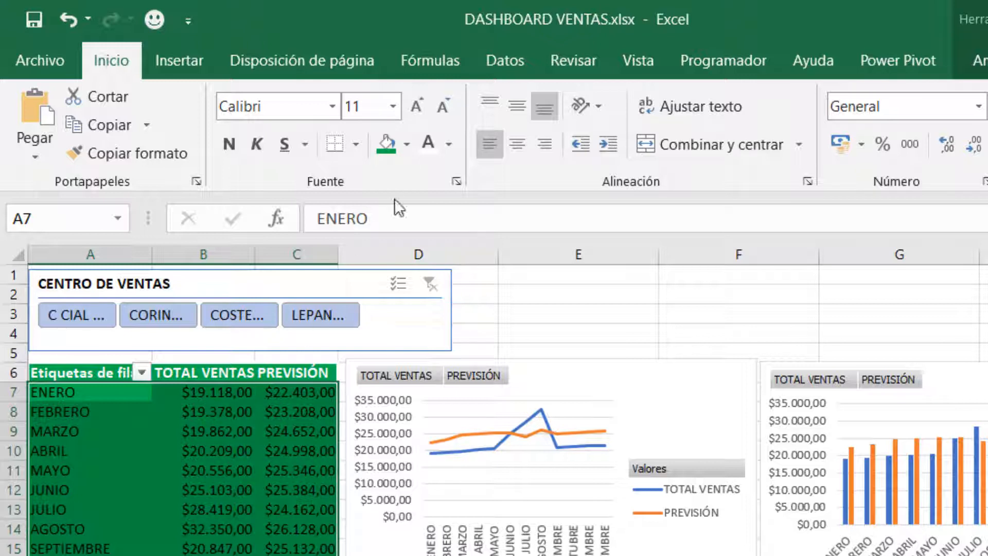
Format the text in A7:C19 as white, bold and size 12
{"action": "left_click", "coordinate": [427, 144]}
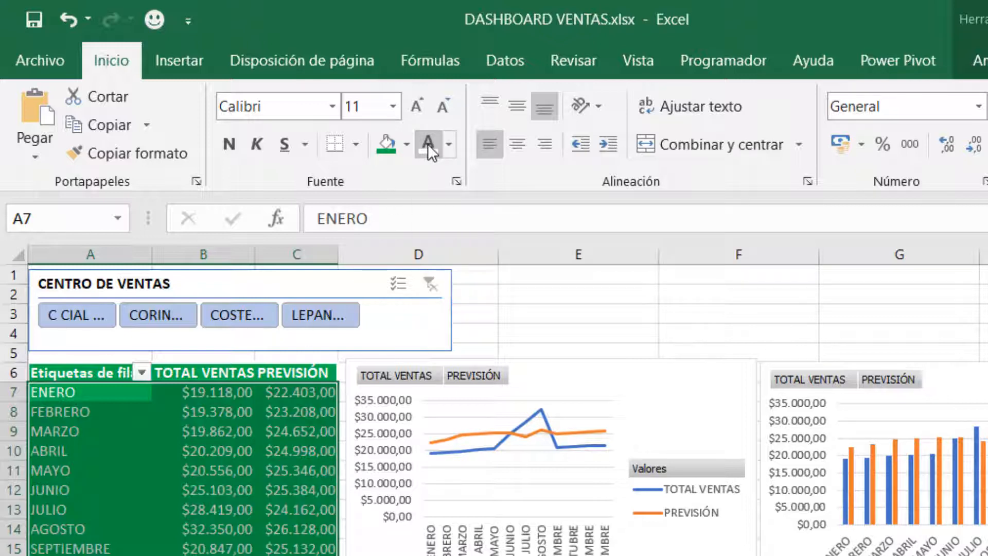
{"action": "left_click", "coordinate": [227, 141]}
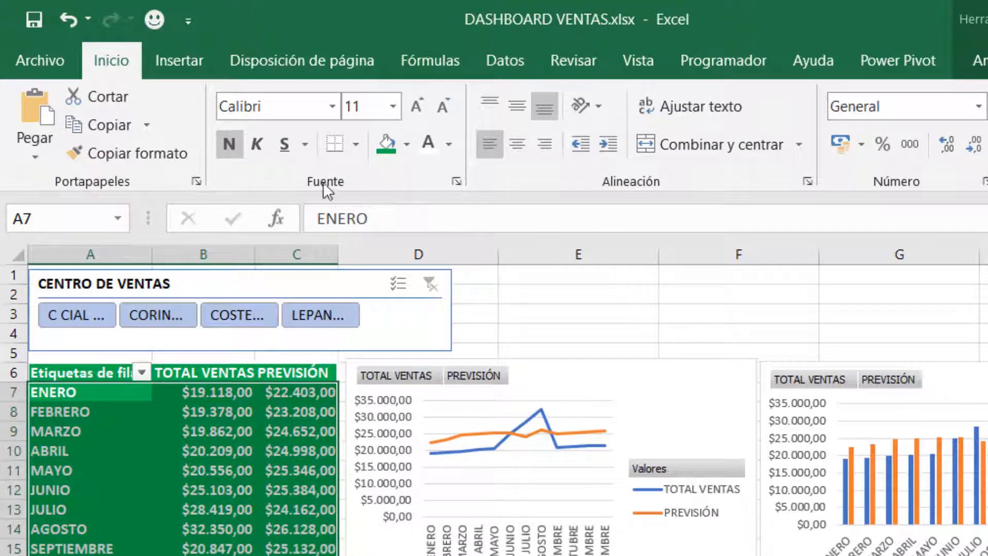
{"action": "left_click", "coordinate": [416, 106]}
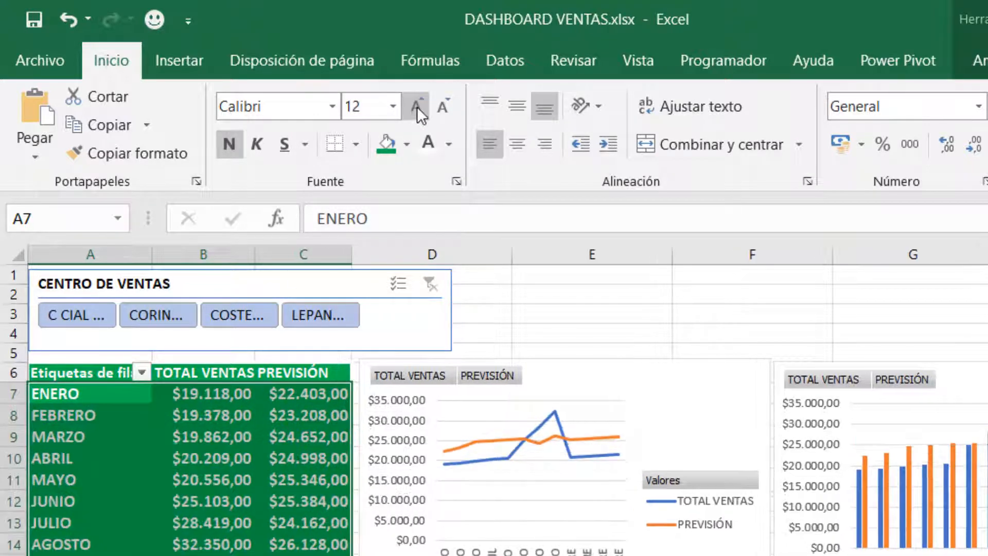
Enlarge the text in A7:C19 of the monthly pivot table by one more font size increment
{"action": "left_click", "coordinate": [417, 107]}
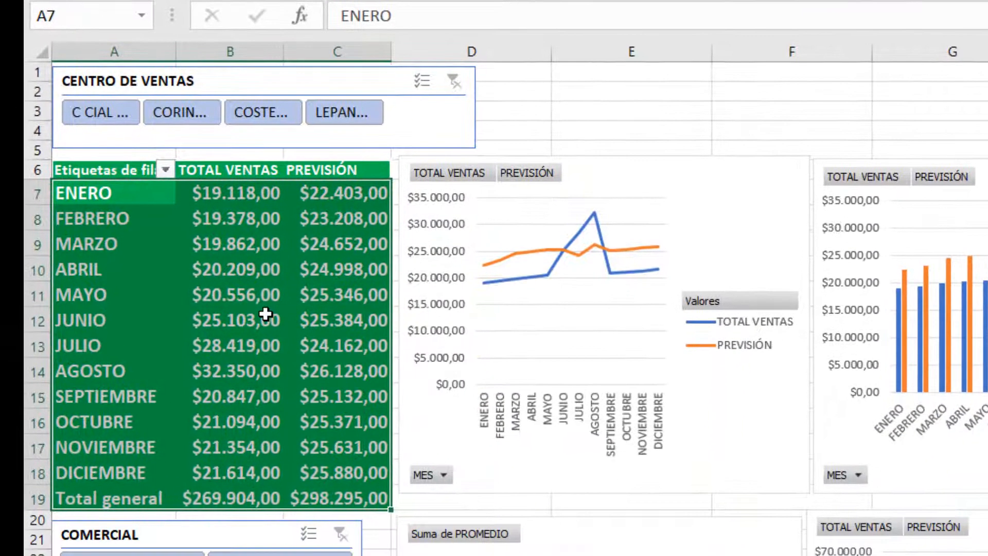
{"action": "left_click", "coordinate": [243, 510]}
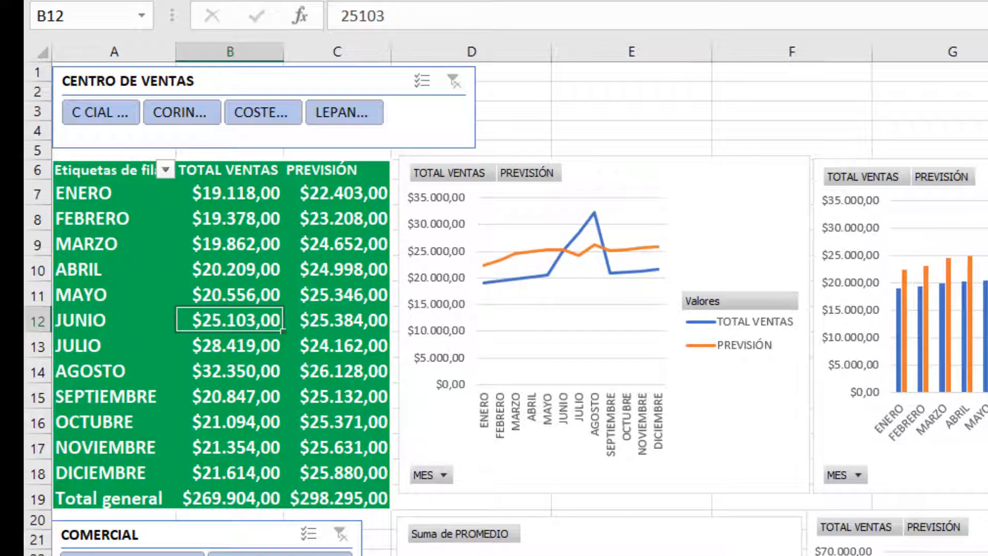
Apply the third custom PivotTable style, with the green header row, to the Suma de PROMEDIO pivot table
{"action": "scroll", "coordinate": [518, 308], "scroll_direction": "right", "scroll_amount": 10}
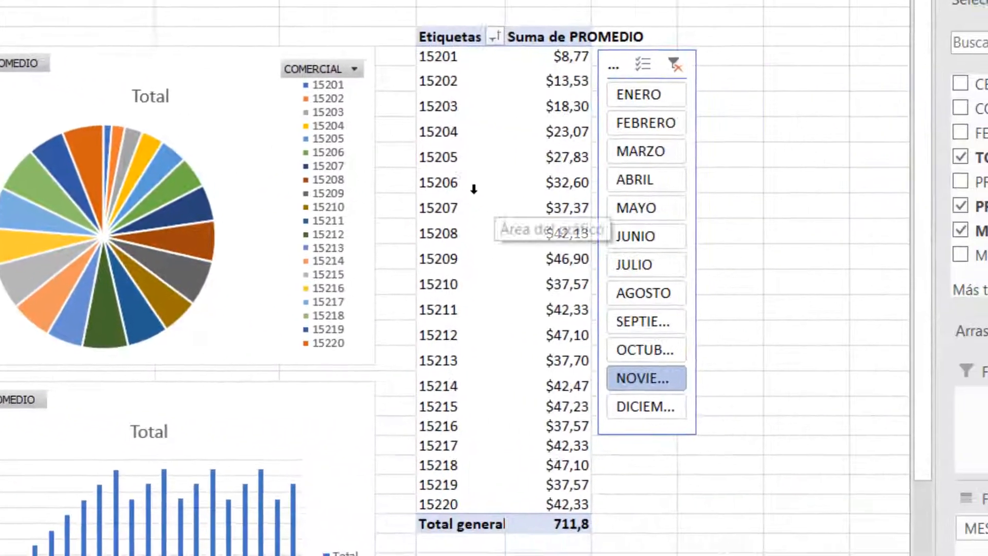
{"action": "left_click", "coordinate": [473, 190]}
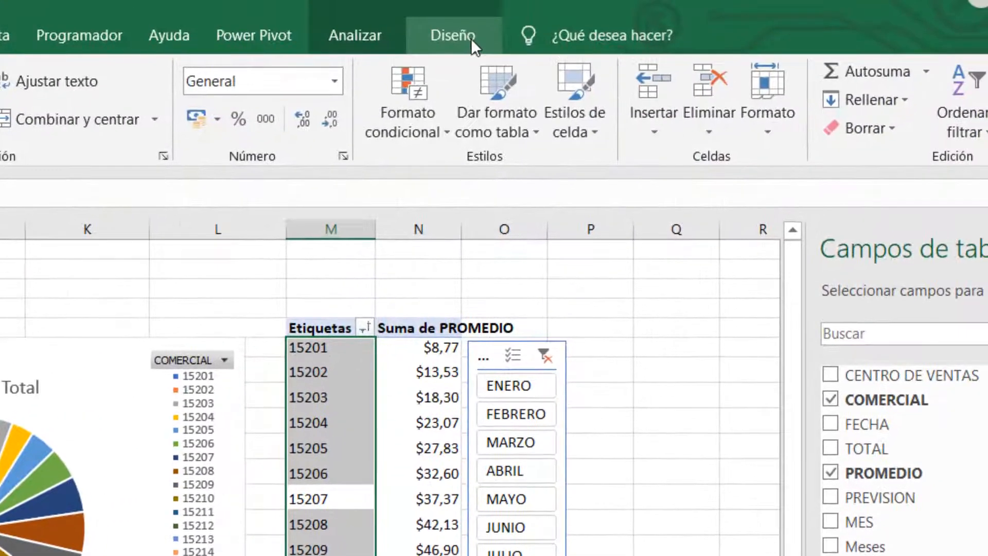
{"action": "left_click", "coordinate": [471, 38]}
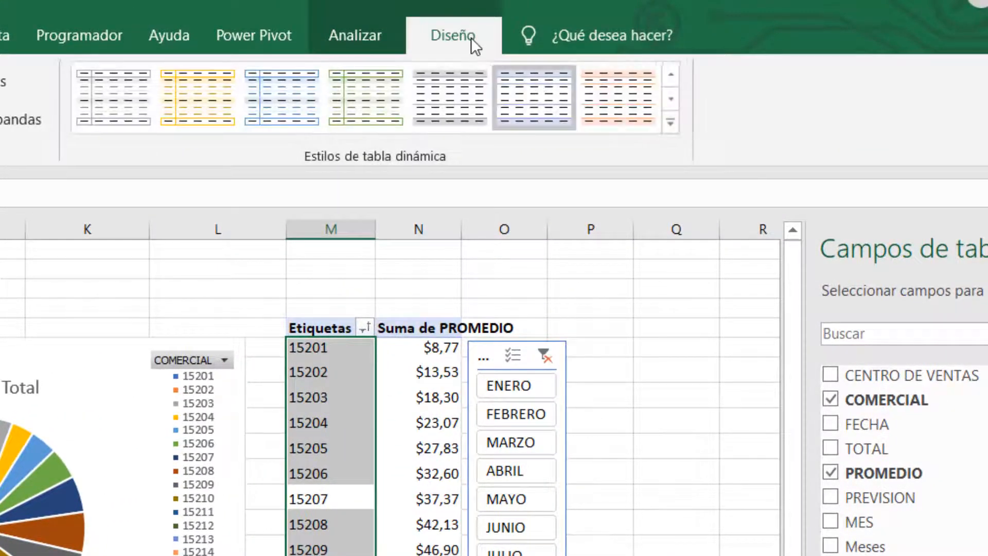
{"action": "left_click", "coordinate": [672, 123]}
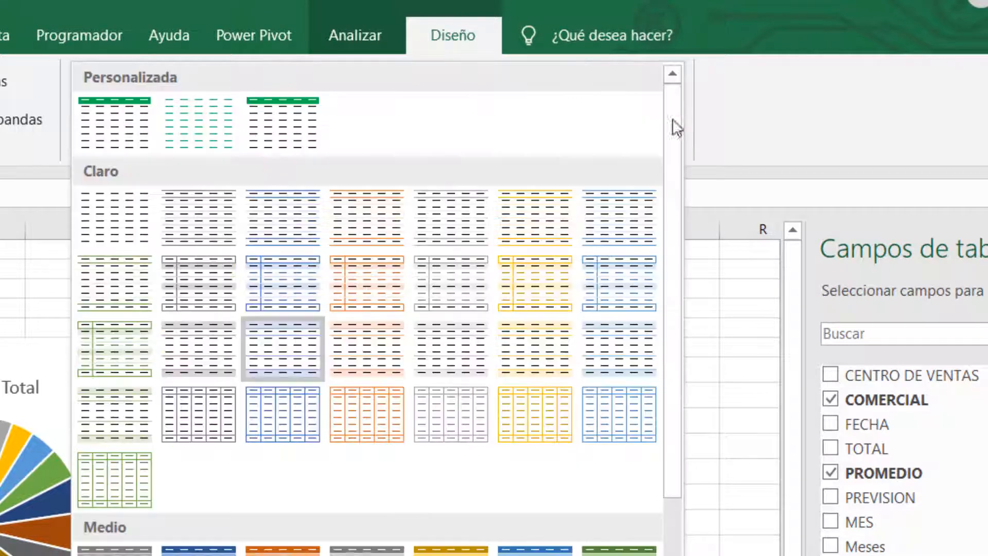
{"action": "left_click", "coordinate": [273, 112]}
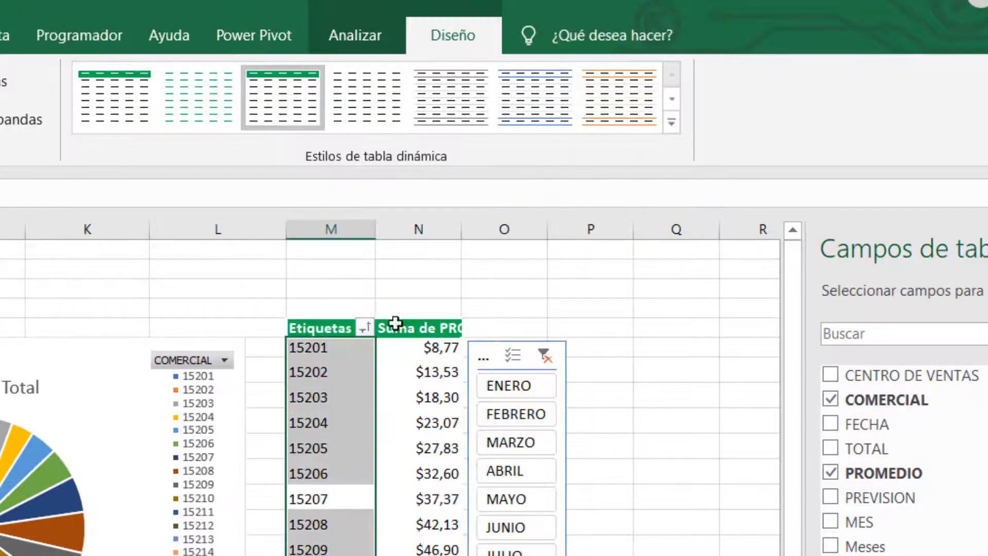
{"action": "left_click", "coordinate": [384, 397]}
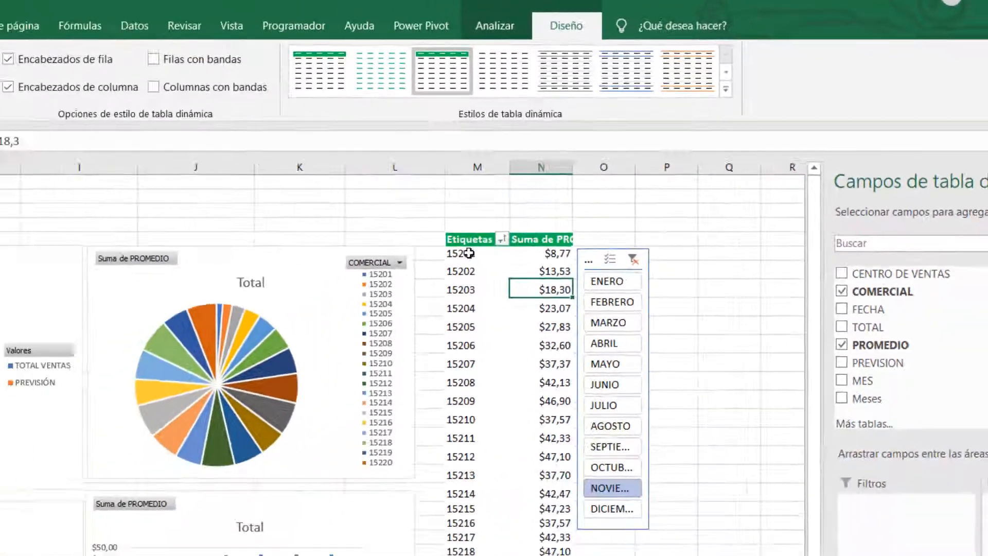
Fill the Suma de PROMEDIO pivot table's body and total row, from M6 down through column N, with green
{"action": "left_click", "coordinate": [309, 347]}
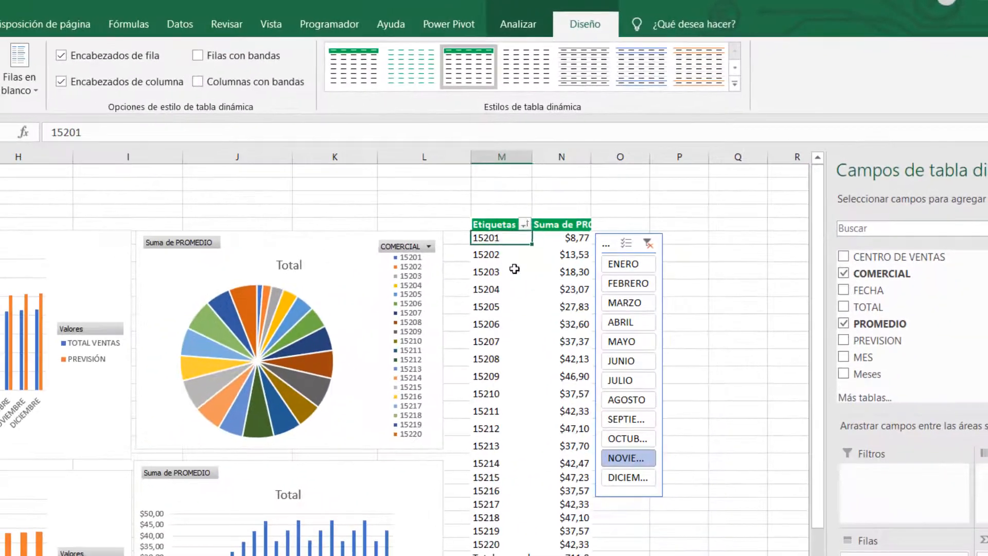
{"action": "left_click_drag", "start_coordinate": [514, 269], "coordinate": [574, 553]}
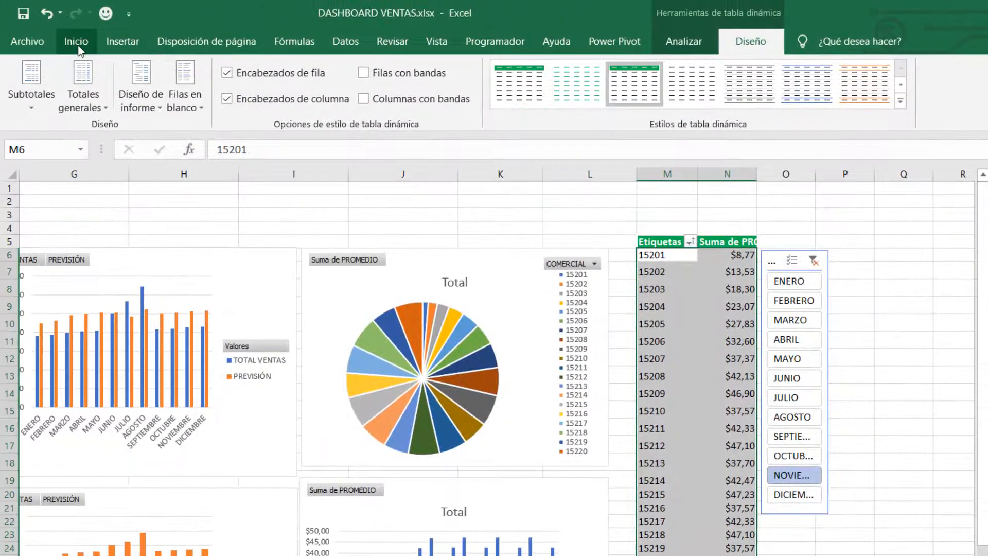
{"action": "left_click", "coordinate": [78, 40]}
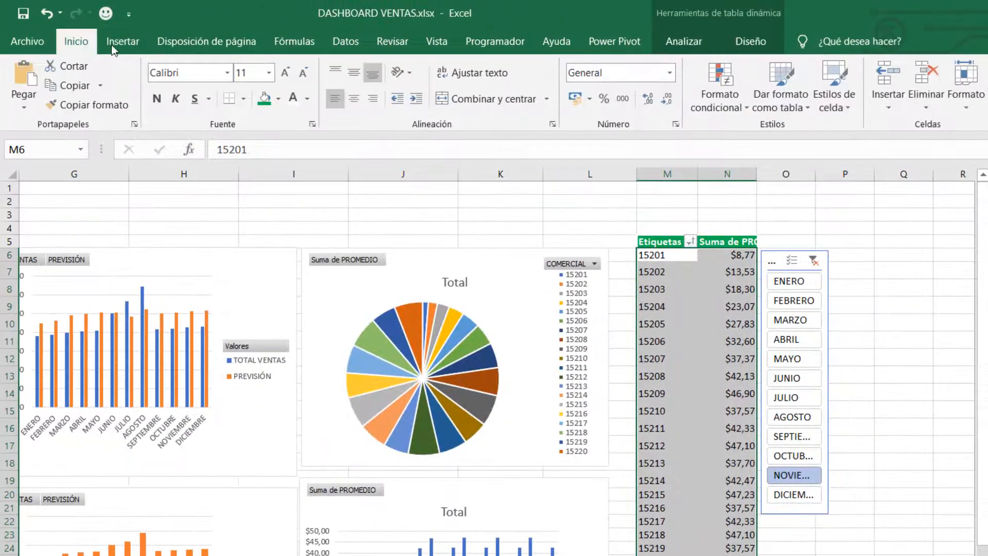
{"action": "left_click", "coordinate": [263, 101]}
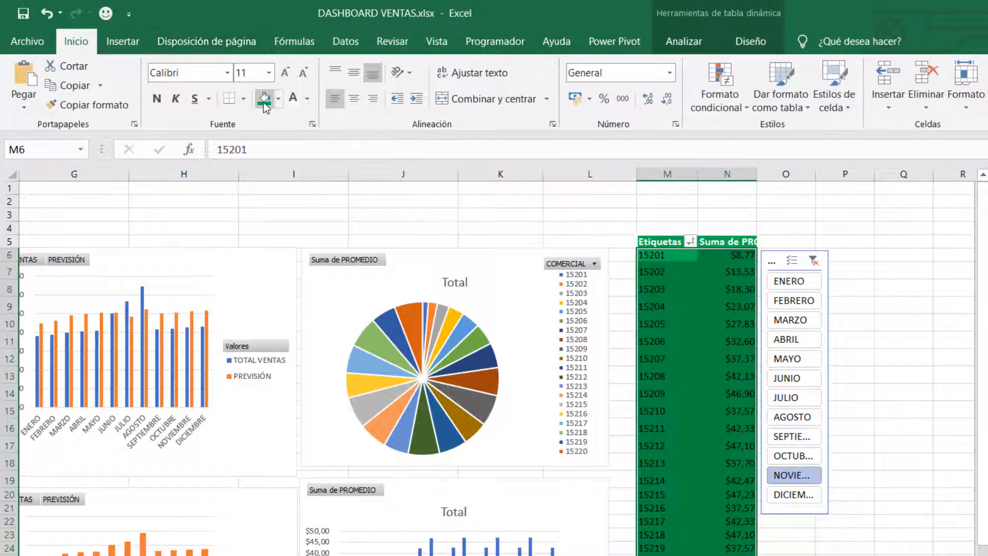
Format the text in the Suma de PROMEDIO pivot table's body and total row as white, bold and size 14
{"action": "left_click", "coordinate": [295, 100]}
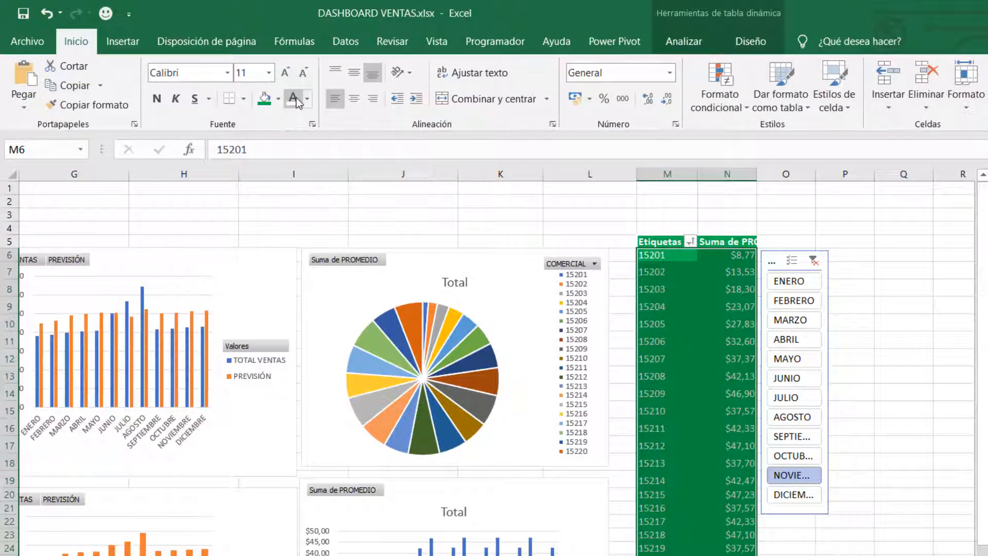
{"action": "left_click", "coordinate": [158, 99]}
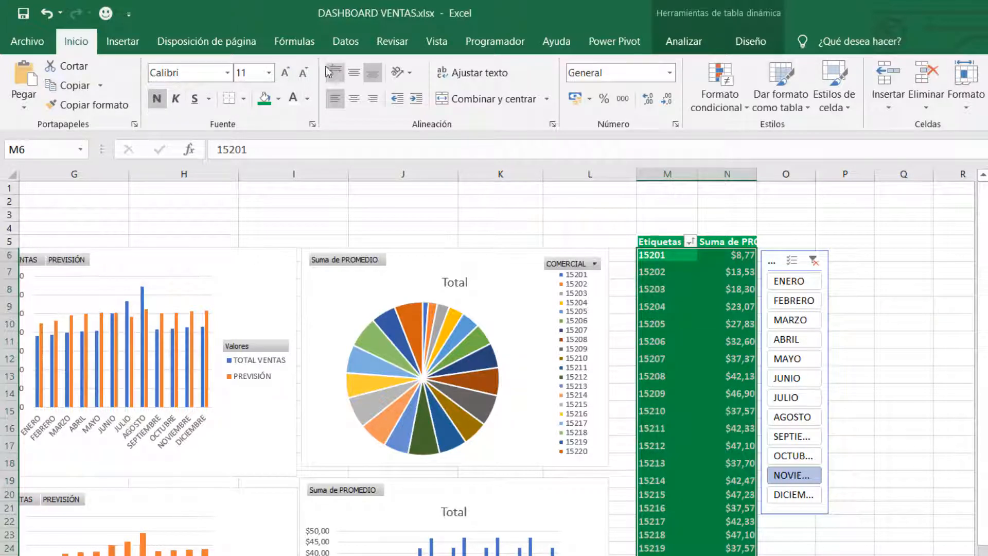
{"action": "left_click", "coordinate": [286, 77]}
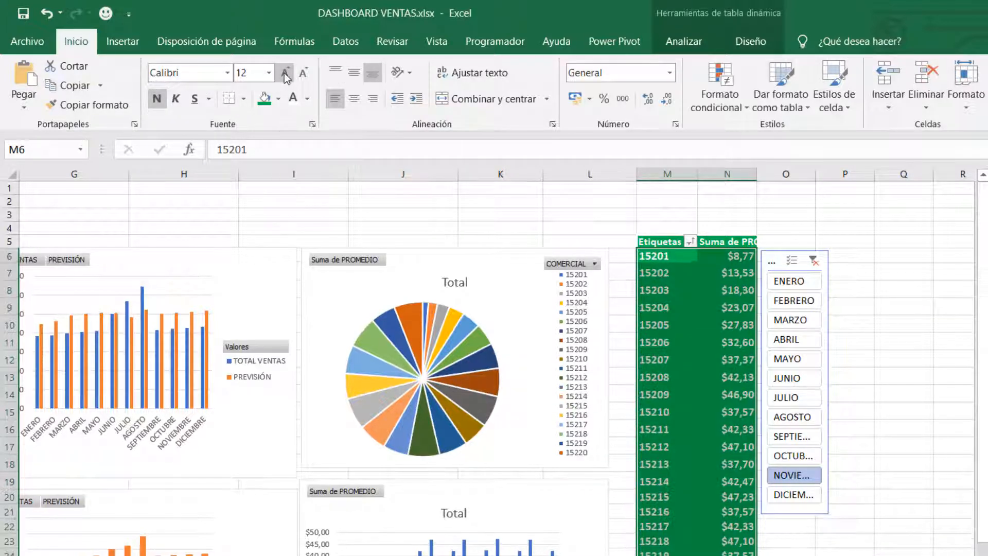
{"action": "left_click", "coordinate": [286, 77]}
{"action": "left_click", "coordinate": [286, 77]}
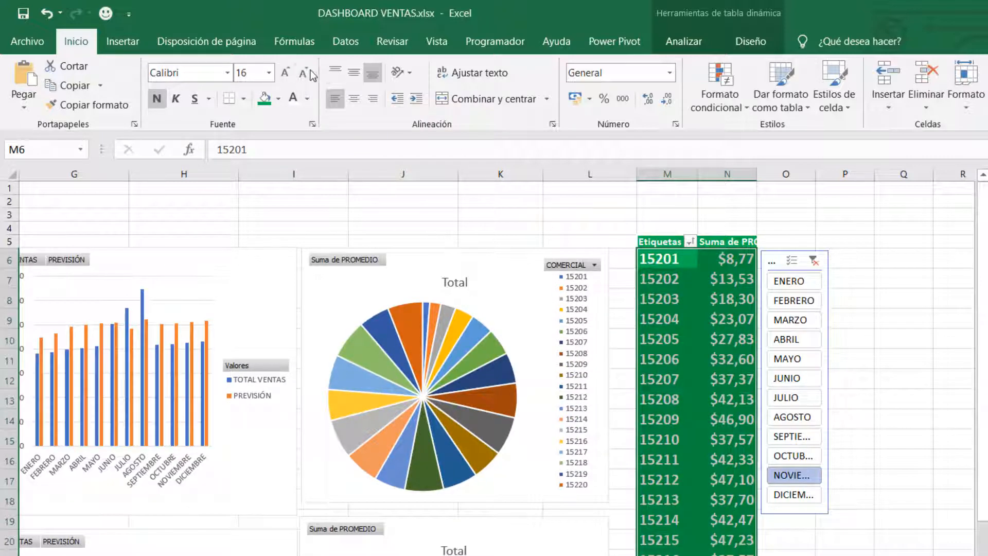
{"action": "left_click", "coordinate": [304, 75]}
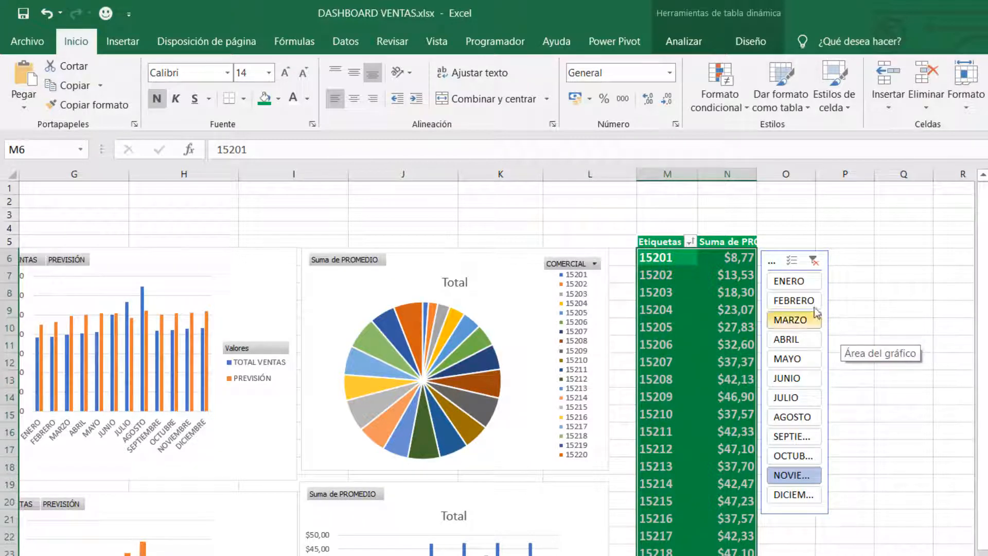
Fill the entire sheet rows behind the dashboard, starting from row 1, with the same green
{"action": "scroll", "coordinate": [497, 368], "scroll_direction": "left", "scroll_amount": 1}
{"action": "scroll", "coordinate": [496, 362], "scroll_direction": "left", "scroll_amount": 3}
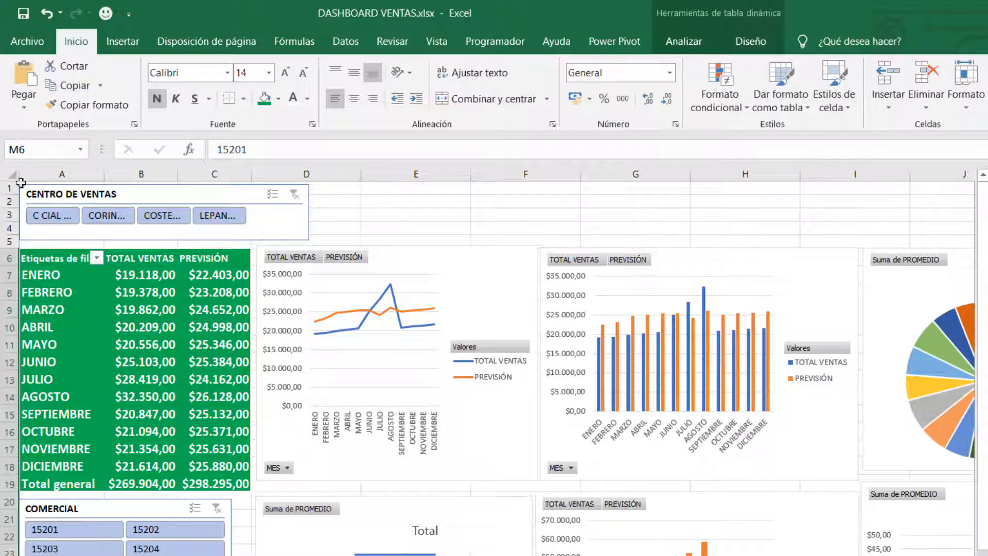
{"action": "left_click_drag", "start_coordinate": [7, 183], "coordinate": [42, 378]}
{"action": "scroll", "coordinate": [375, 326], "scroll_direction": "up", "scroll_amount": 10}
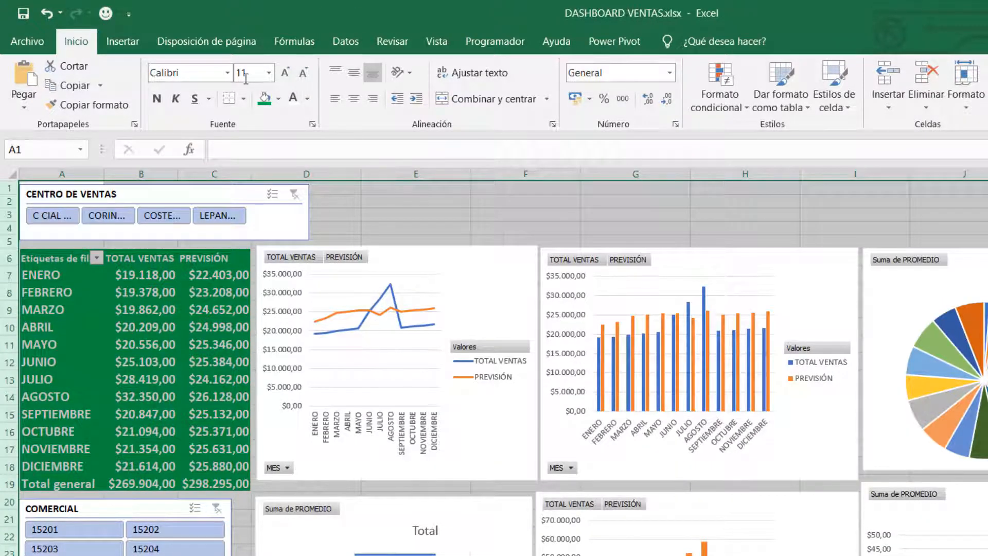
{"action": "left_click", "coordinate": [264, 100]}
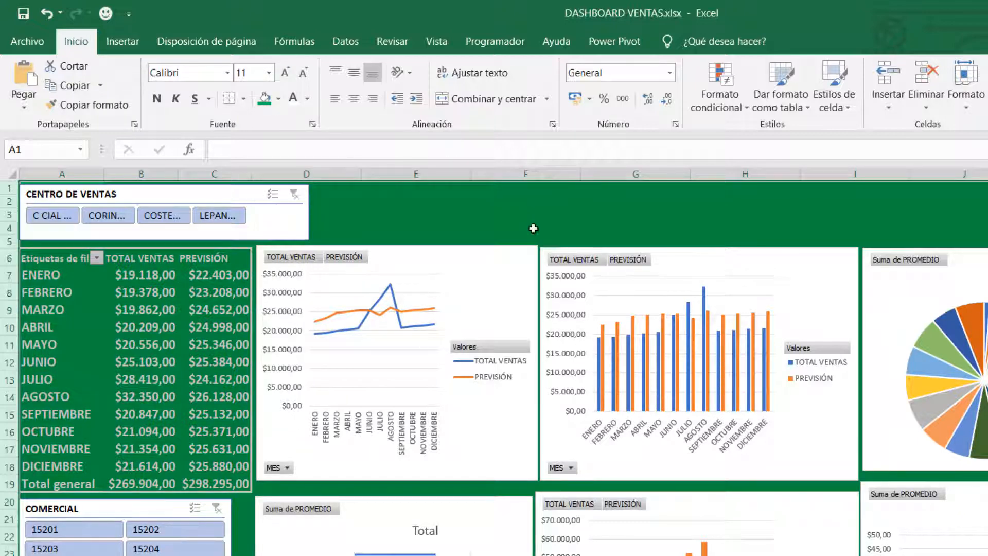
{"action": "left_click", "coordinate": [478, 209]}
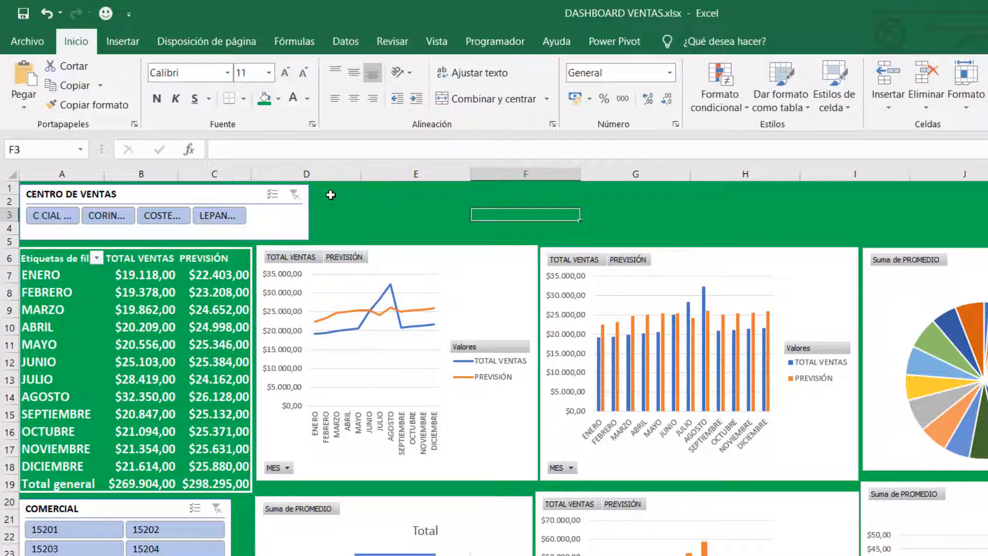
Try to merge and center the empty area above the charts, starting at D1
{"action": "left_click_drag", "start_coordinate": [327, 193], "coordinate": [392, 222]}
{"action": "left_click", "coordinate": [393, 222]}
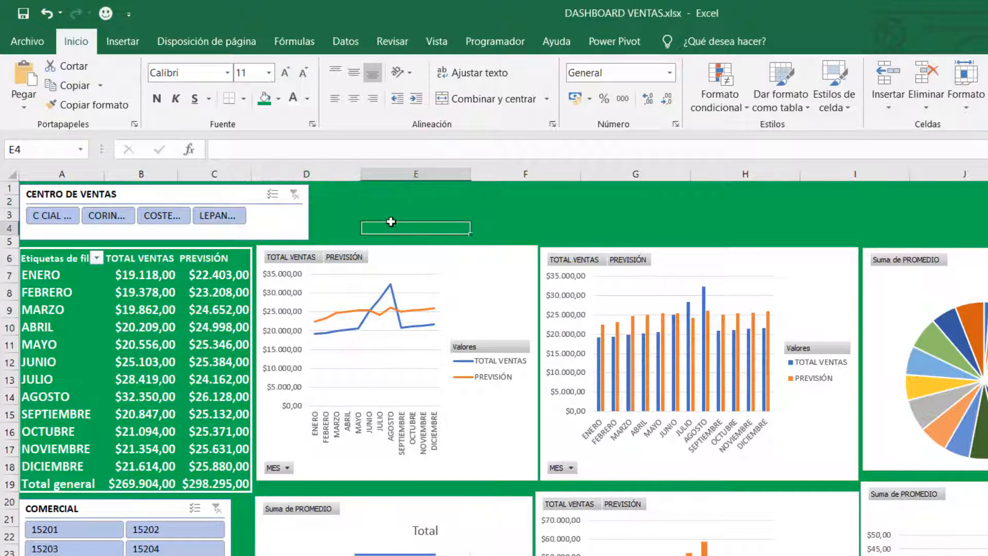
{"action": "left_click_drag", "start_coordinate": [335, 192], "coordinate": [972, 197]}
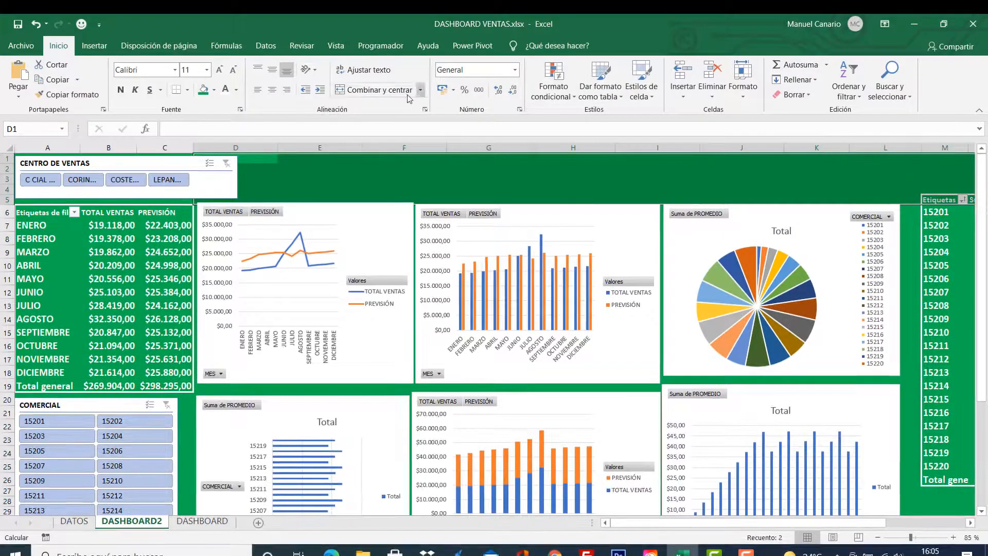
{"action": "left_click", "coordinate": [381, 89]}
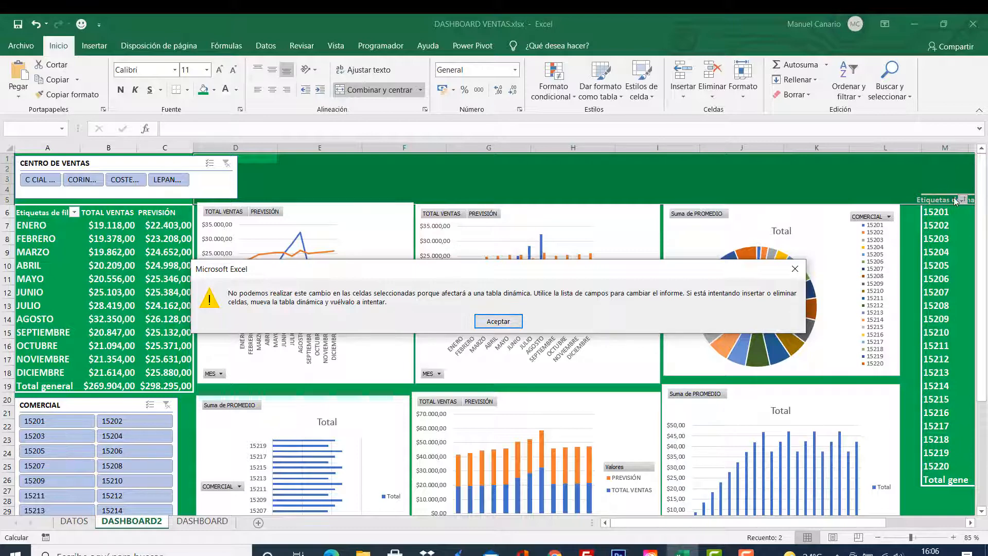
{"action": "left_click", "coordinate": [497, 321]}
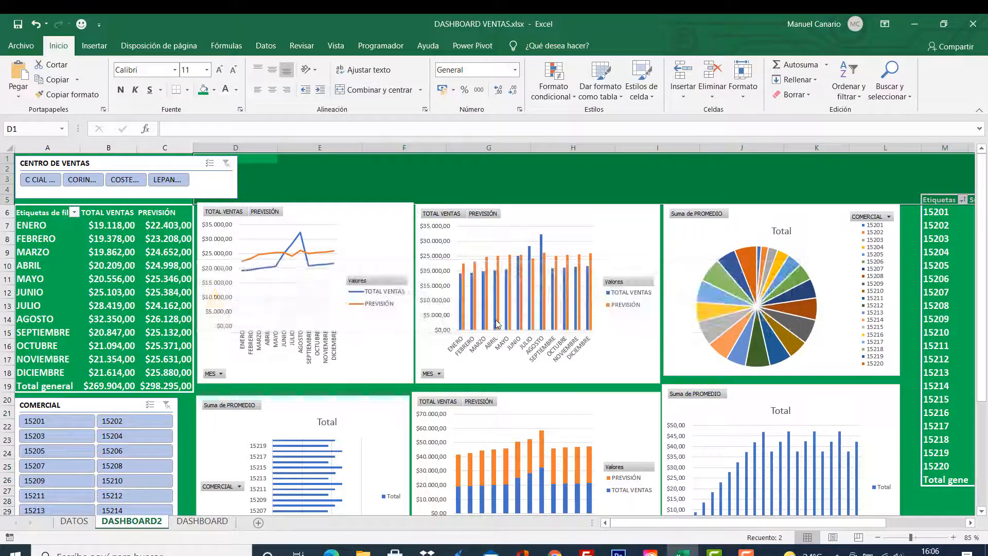
Hide the PivotTable field list and move the whole Suma de PROMEDIO pivot table down so its header is in row 7
{"action": "left_click", "coordinate": [811, 172]}
{"action": "left_click_drag", "start_coordinate": [831, 524], "coordinate": [865, 522]}
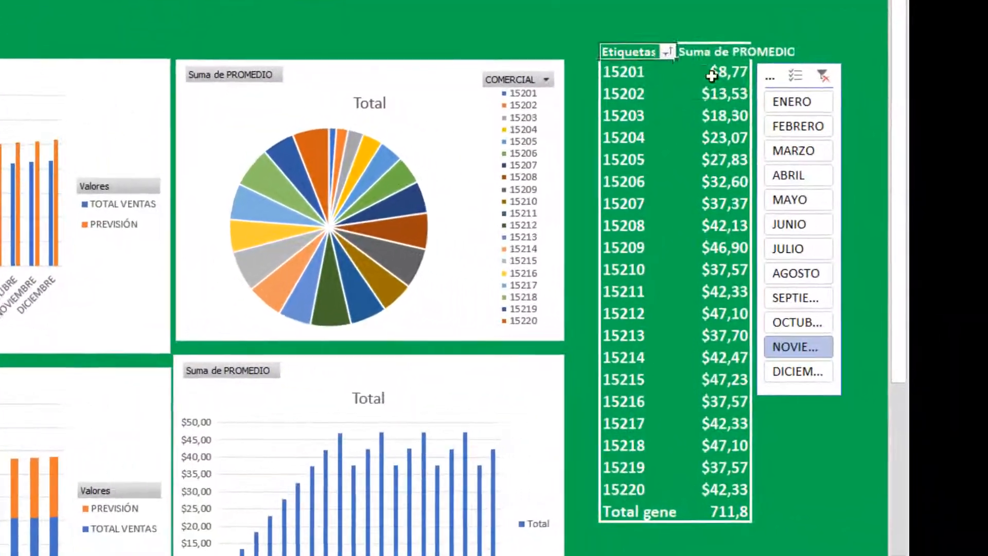
{"action": "left_click_drag", "start_coordinate": [712, 76], "coordinate": [712, 516]}
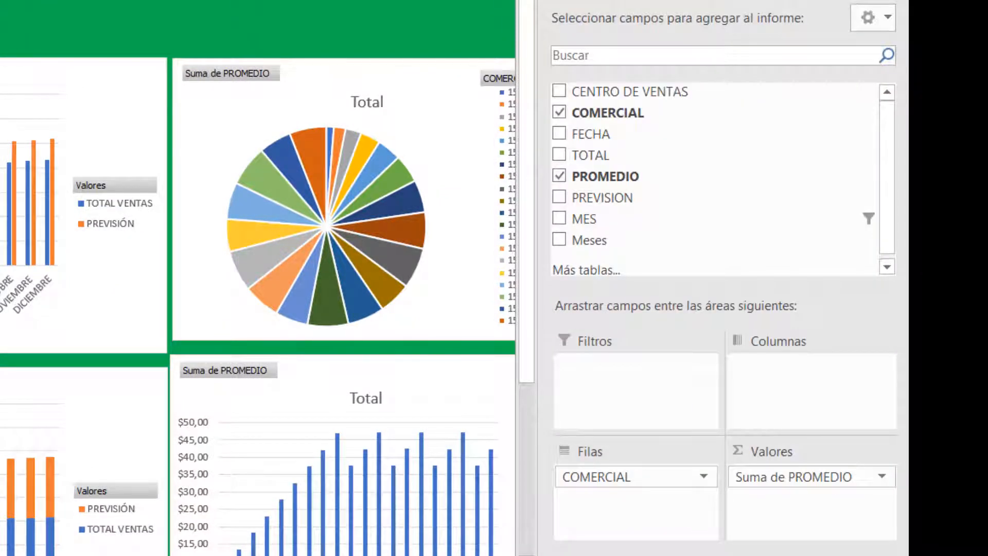
{"action": "left_click", "coordinate": [894, 2]}
{"action": "left_click_drag", "start_coordinate": [690, 522], "coordinate": [690, 543]}
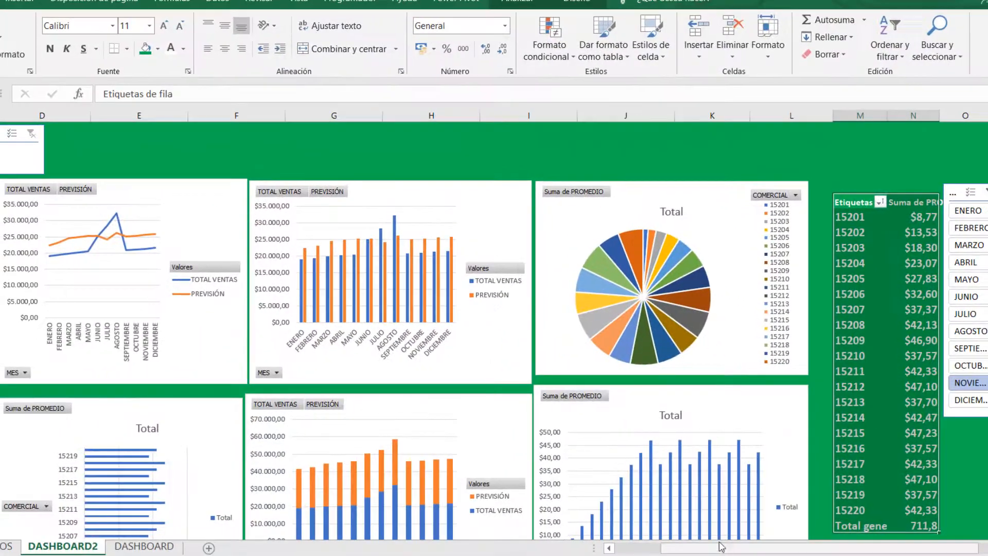
Merge and center the empty cells in rows 1 to 5 above the charts, from D1 across past the Suma de PROMEDIO pivot table
{"action": "left_click_drag", "start_coordinate": [721, 549], "coordinate": [667, 553]}
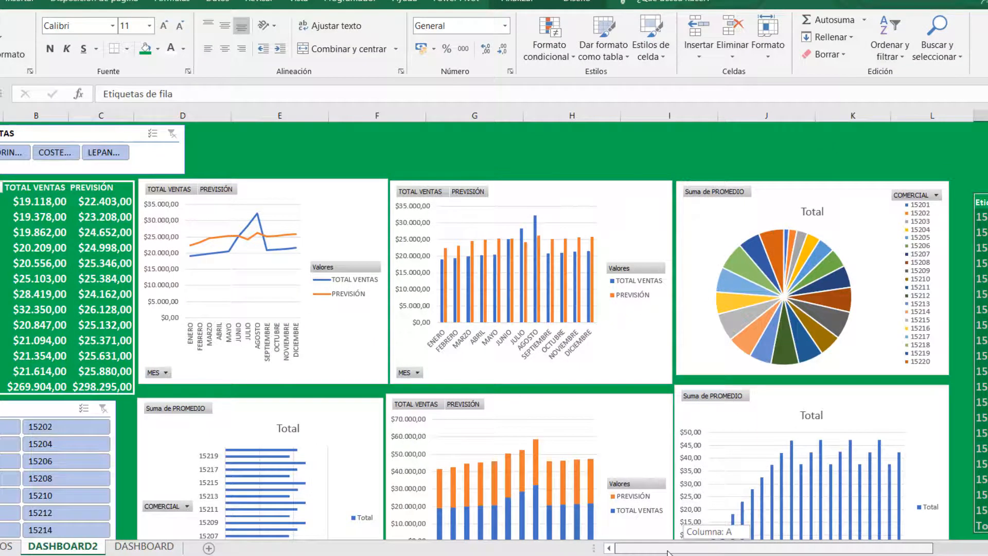
{"action": "left_click", "coordinate": [205, 133]}
{"action": "mouse_move", "coordinate": [205, 134]}
{"action": "left_mouse_down"}
{"action": "mouse_move", "coordinate": [982, 167]}
{"action": "mouse_move", "coordinate": [986, 177]}
{"action": "left_mouse_up"}
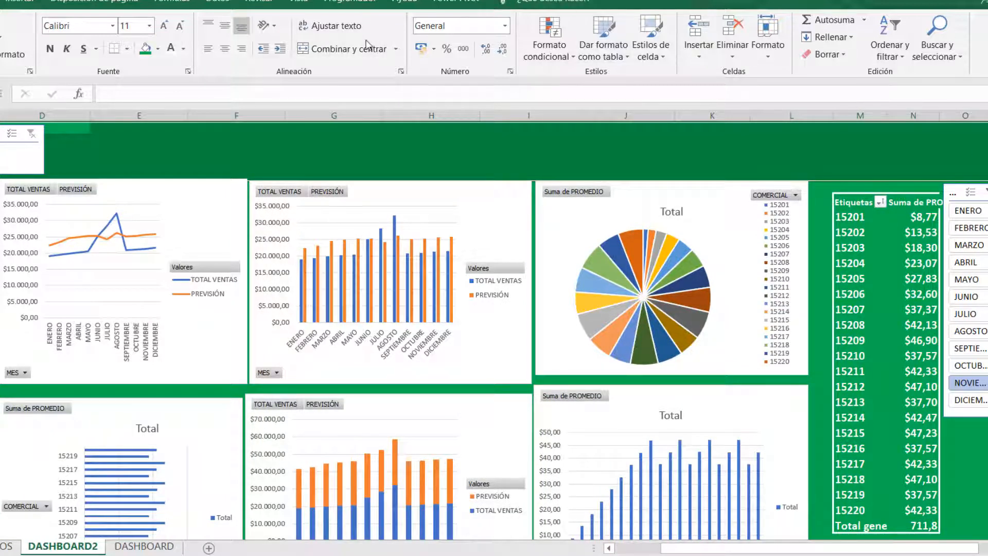
{"action": "left_click", "coordinate": [350, 49]}
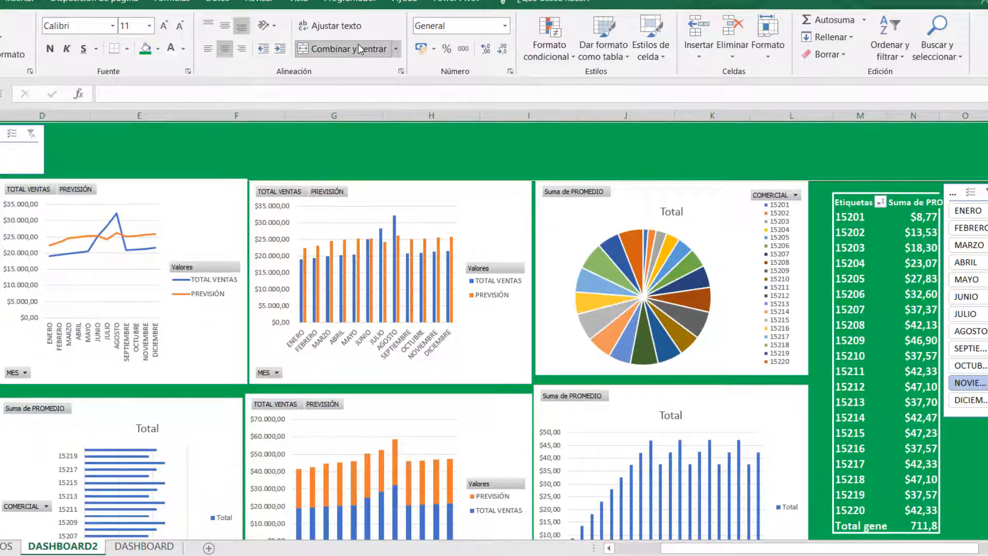
Enter the title DASHBOARD DE VENTAS in the merged cell above the charts
{"action": "double_click", "coordinate": [337, 148]}
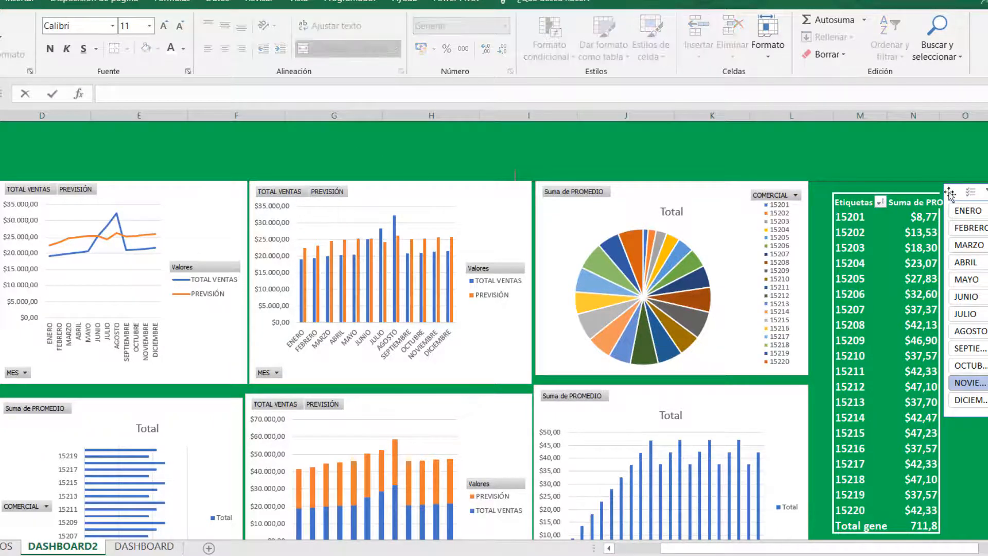
{"action": "key", "text": "BackSpace"}
{"action": "key", "text": "BackSpace"}
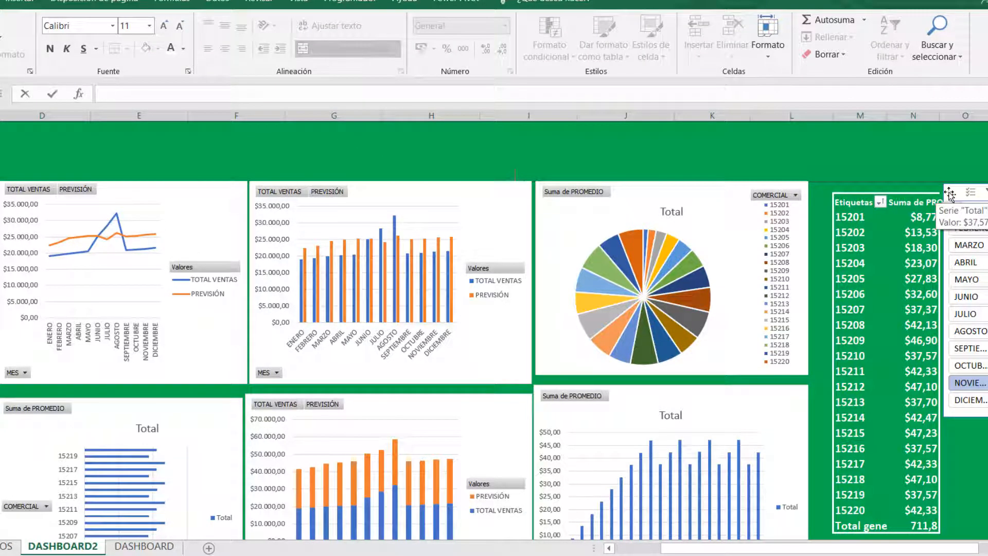
{"action": "type", "text": "DASHBOARD DE"}
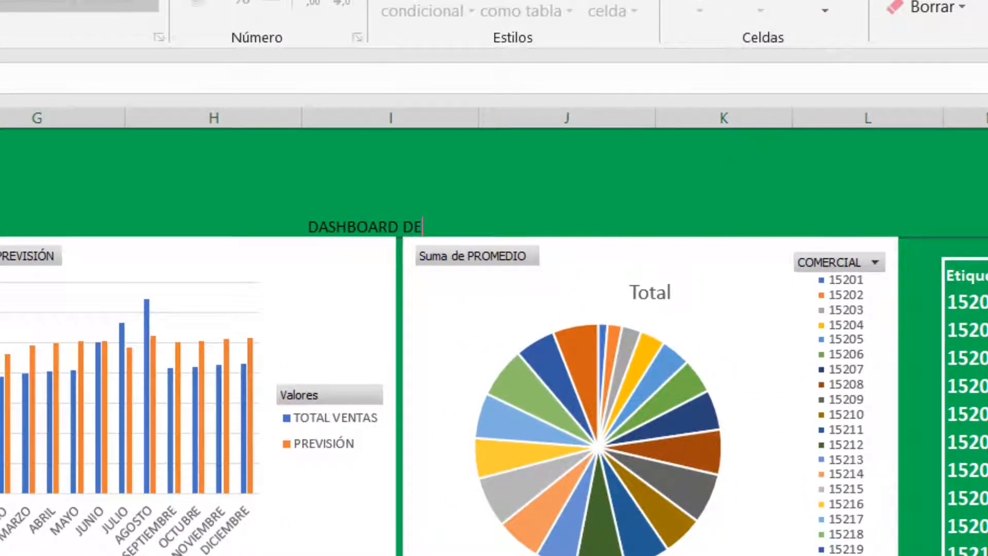
{"action": "type", "text": " VENTAS"}
{"action": "key", "text": "Return"}
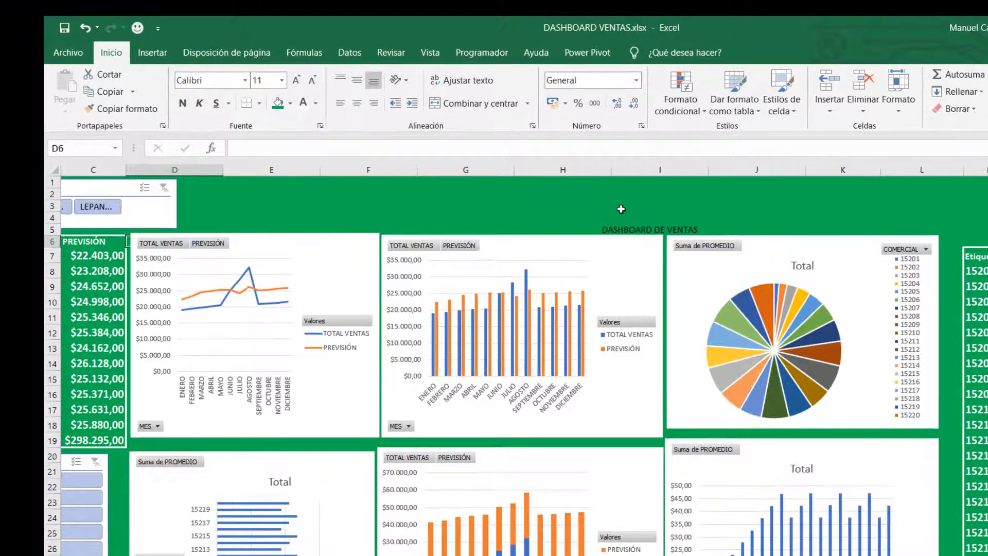
Enlarge the DASHBOARD DE VENTAS title to 72 points and color its text white
{"action": "left_click", "coordinate": [621, 209]}
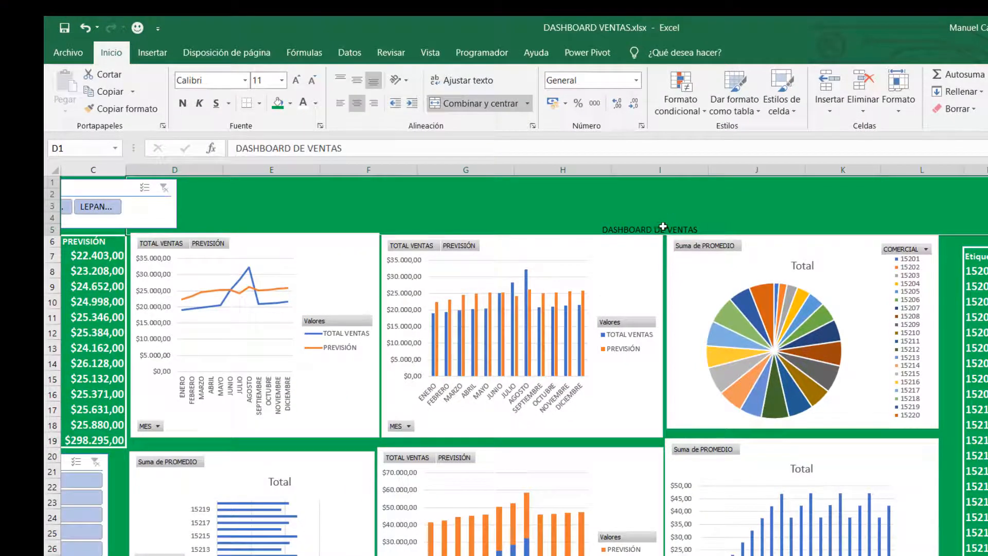
{"action": "left_click", "coordinate": [296, 81]}
{"action": "left_click", "coordinate": [297, 81]}
{"action": "left_click", "coordinate": [297, 81]}
{"action": "left_click", "coordinate": [296, 81]}
{"action": "left_click", "coordinate": [296, 81]}
{"action": "left_click", "coordinate": [296, 81]}
{"action": "left_click", "coordinate": [297, 81]}
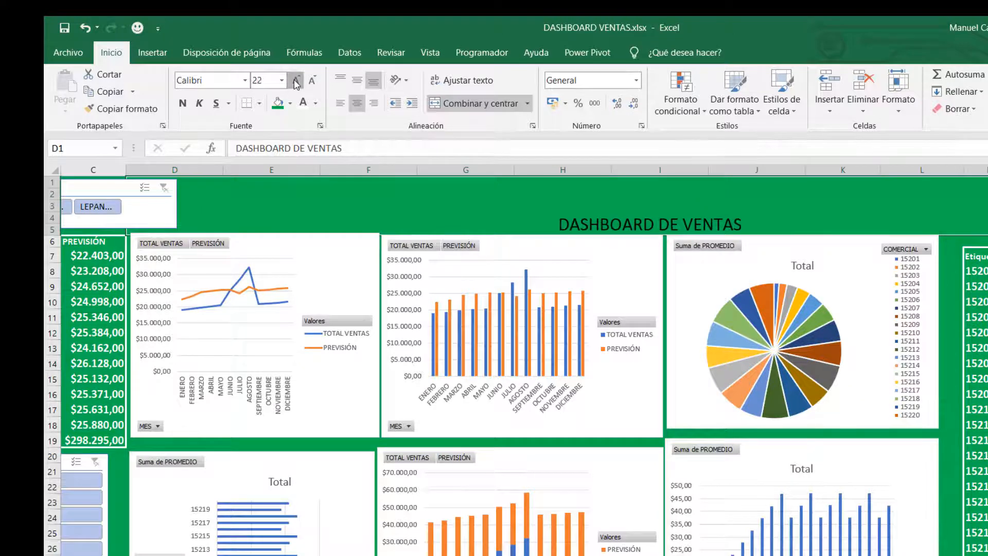
{"action": "left_click", "coordinate": [296, 81]}
{"action": "left_click", "coordinate": [296, 80]}
{"action": "left_click", "coordinate": [297, 81]}
{"action": "left_click", "coordinate": [296, 81]}
{"action": "left_click", "coordinate": [296, 81]}
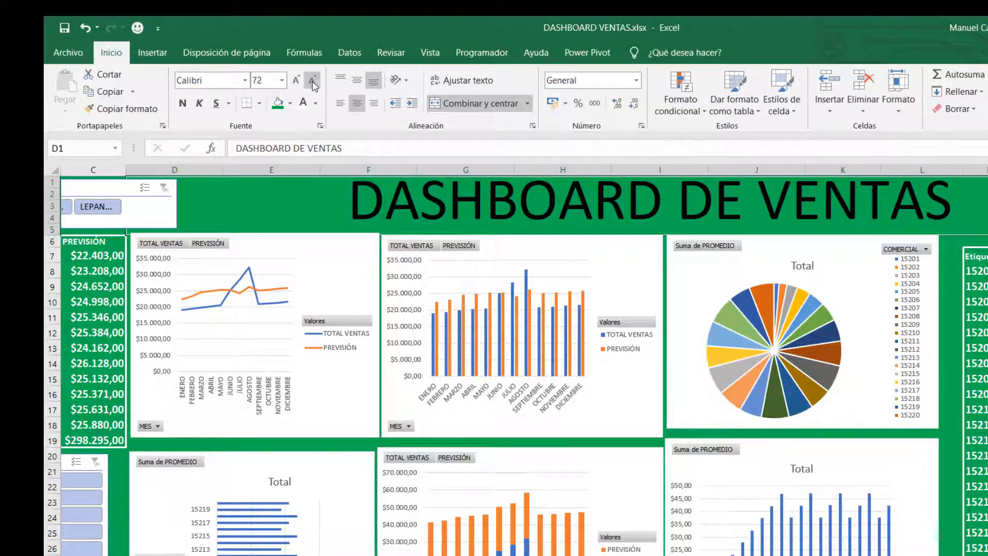
{"action": "left_click", "coordinate": [312, 81]}
{"action": "left_click", "coordinate": [296, 81]}
{"action": "left_click", "coordinate": [304, 102]}
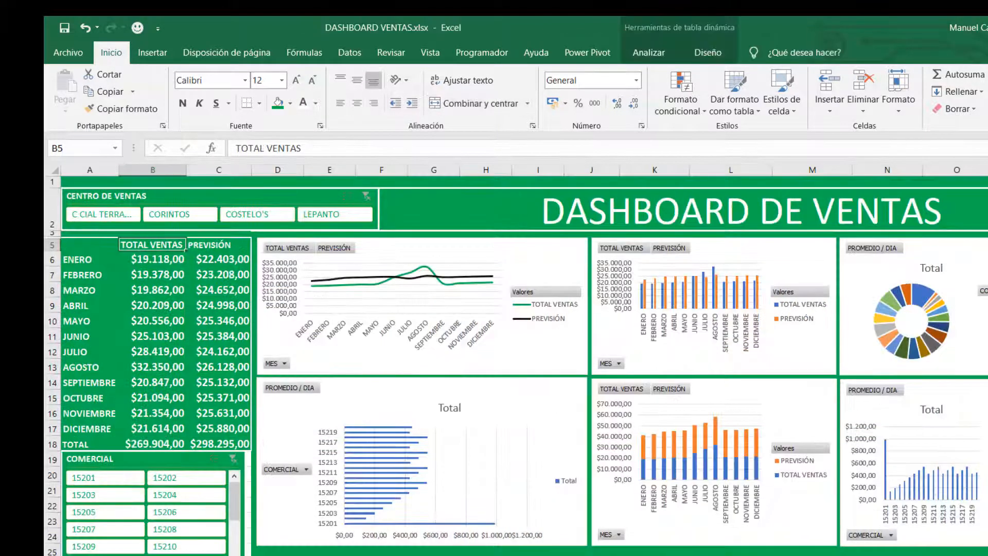
{"action": "left_click", "coordinate": [415, 205]}
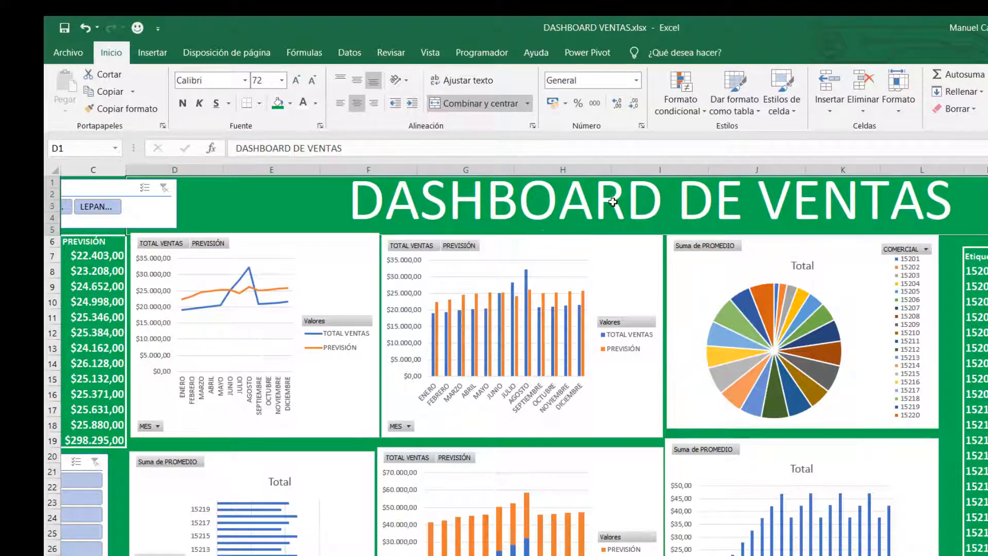
Center the title vertically in its merged cell and set its font size to 48
{"action": "left_click", "coordinate": [313, 81]}
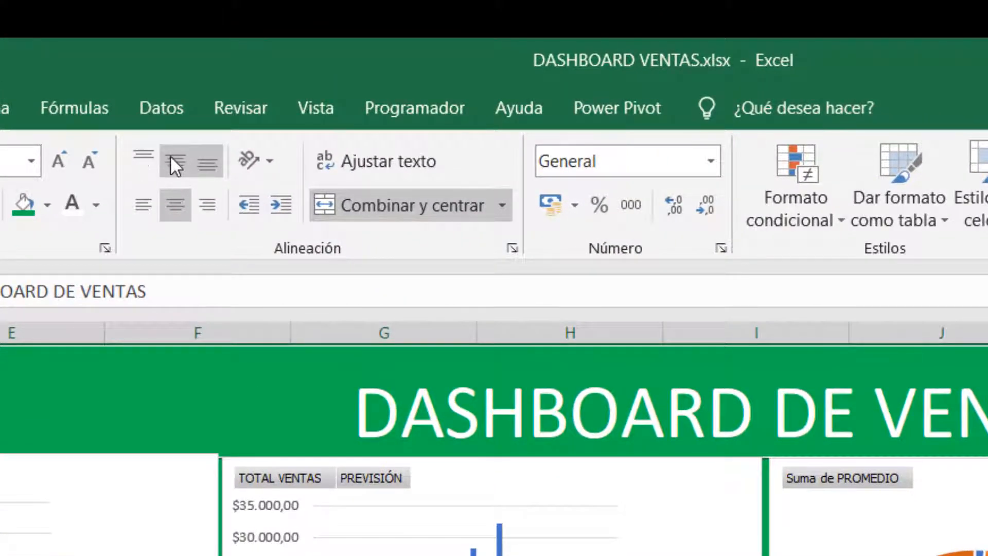
{"action": "left_click", "coordinate": [171, 159]}
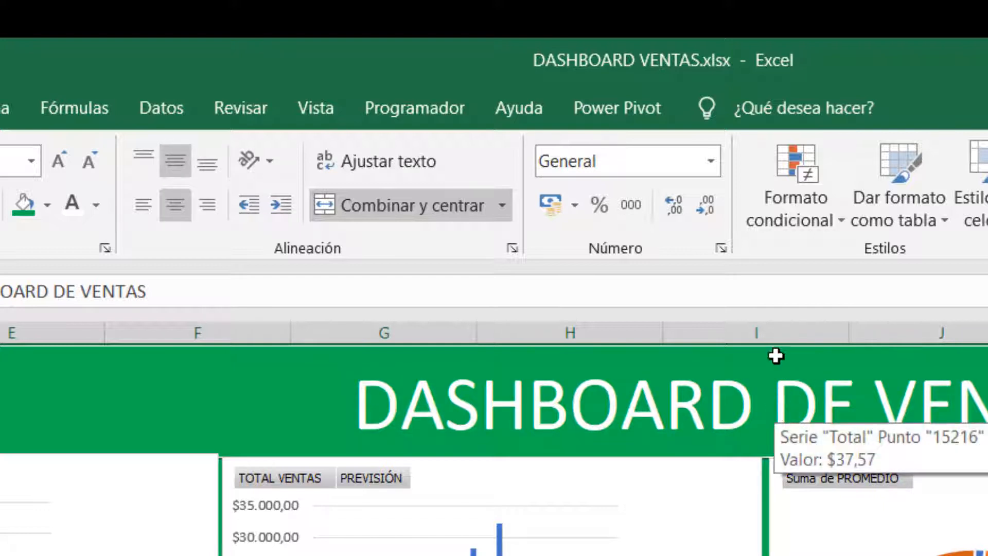
{"action": "left_click", "coordinate": [55, 156]}
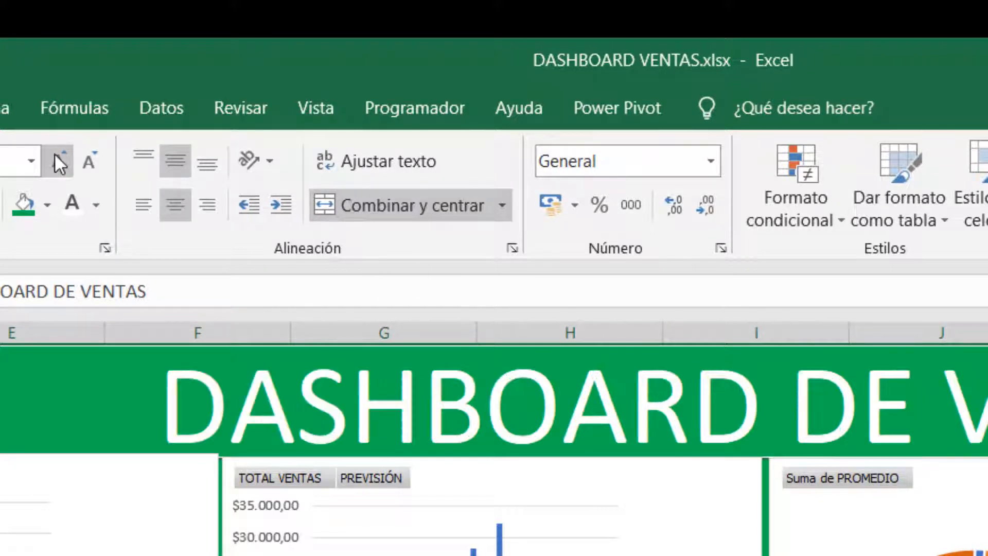
{"action": "left_click", "coordinate": [89, 157]}
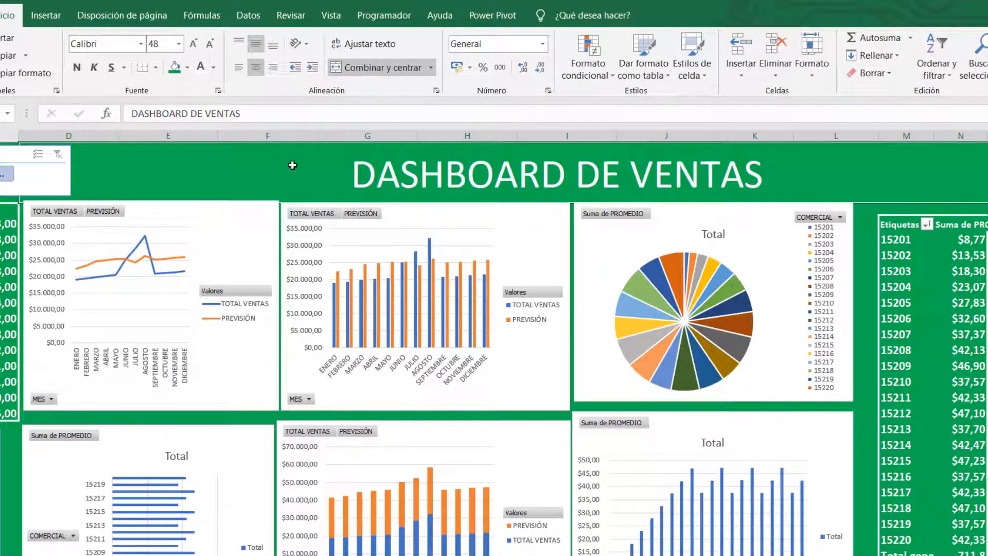
Format the merged title cell with a thick white outline border
{"action": "right_click", "coordinate": [324, 162]}
{"action": "left_click", "coordinate": [401, 465]}
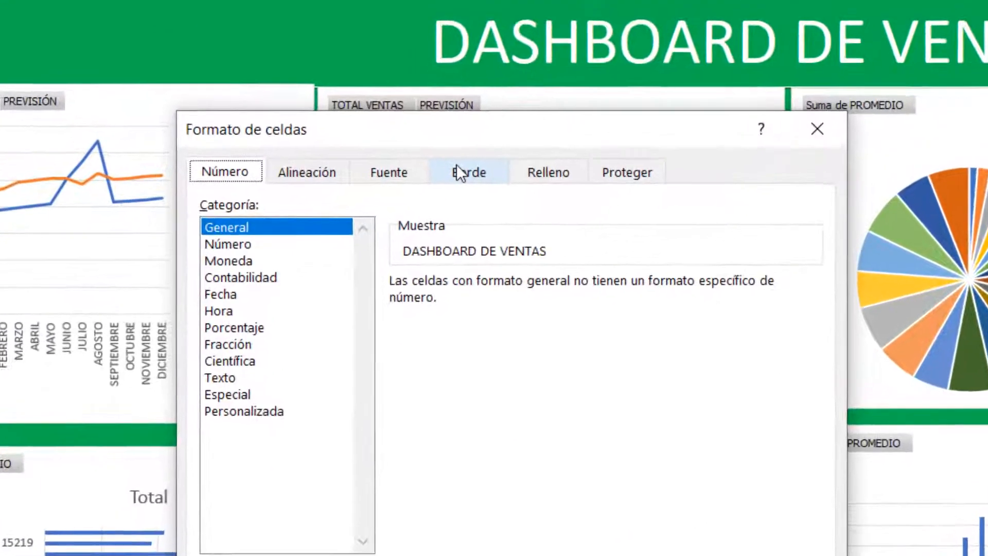
{"action": "left_click", "coordinate": [367, 251]}
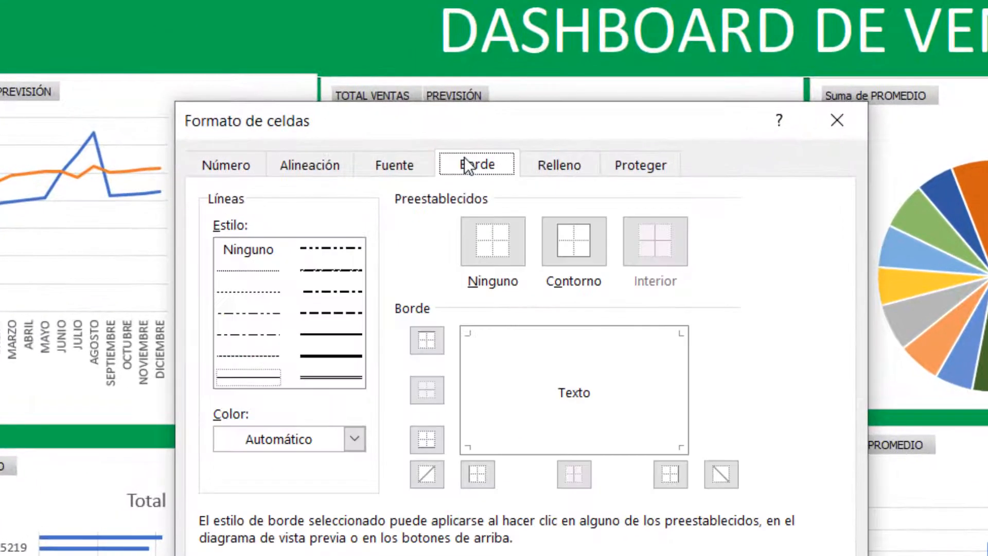
{"action": "left_click_drag", "start_coordinate": [512, 118], "coordinate": [537, 10]}
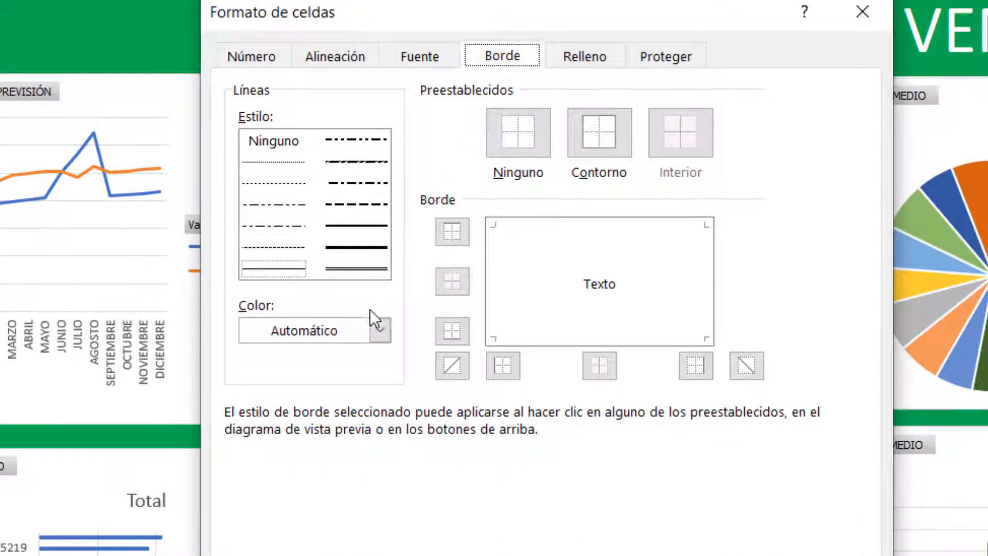
{"action": "left_click", "coordinate": [370, 245]}
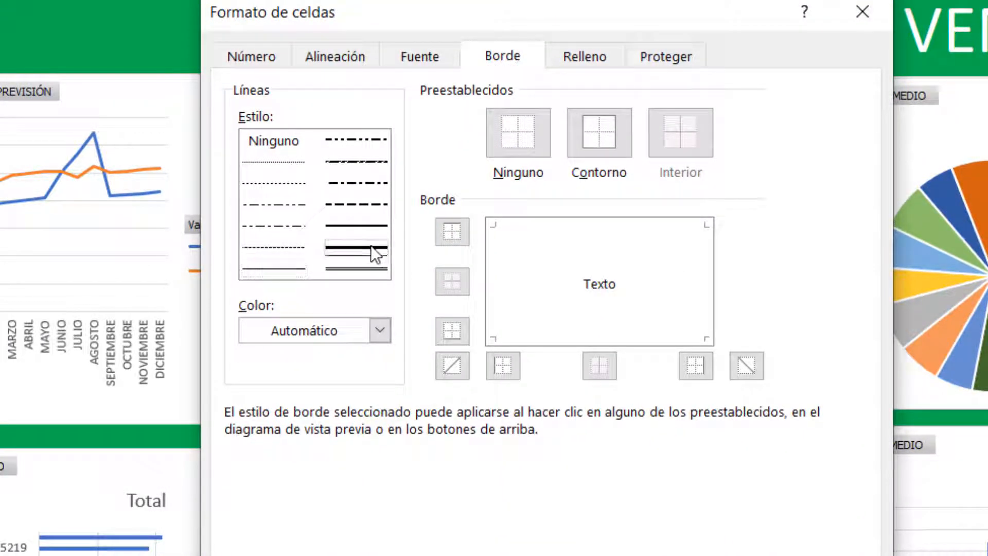
{"action": "left_click", "coordinate": [381, 326]}
{"action": "left_click", "coordinate": [249, 418]}
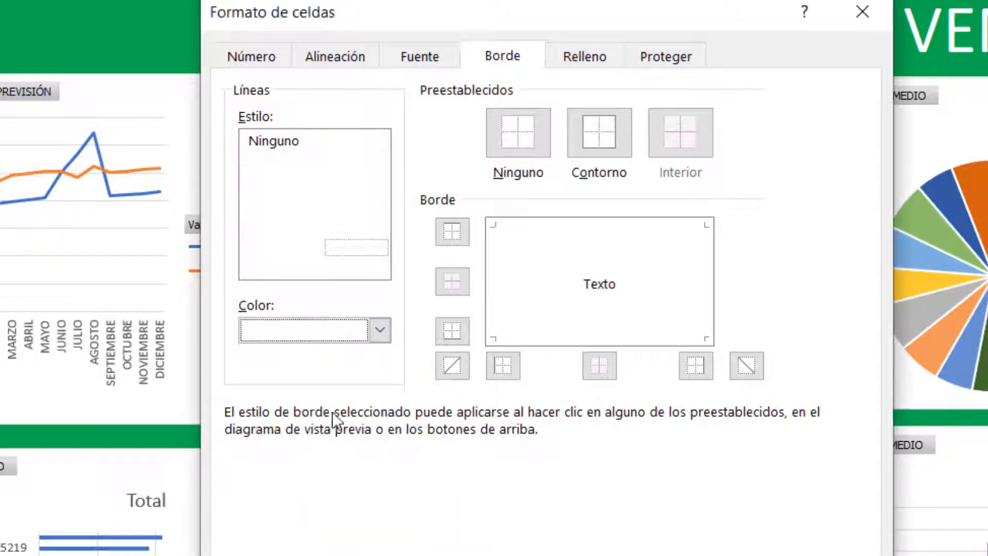
{"action": "left_click", "coordinate": [599, 132]}
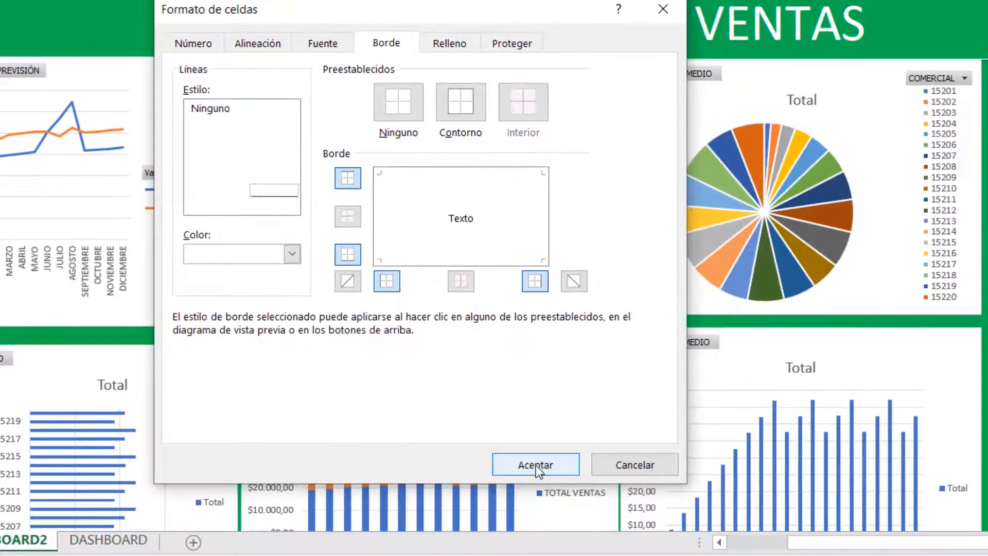
{"action": "left_click", "coordinate": [653, 554]}
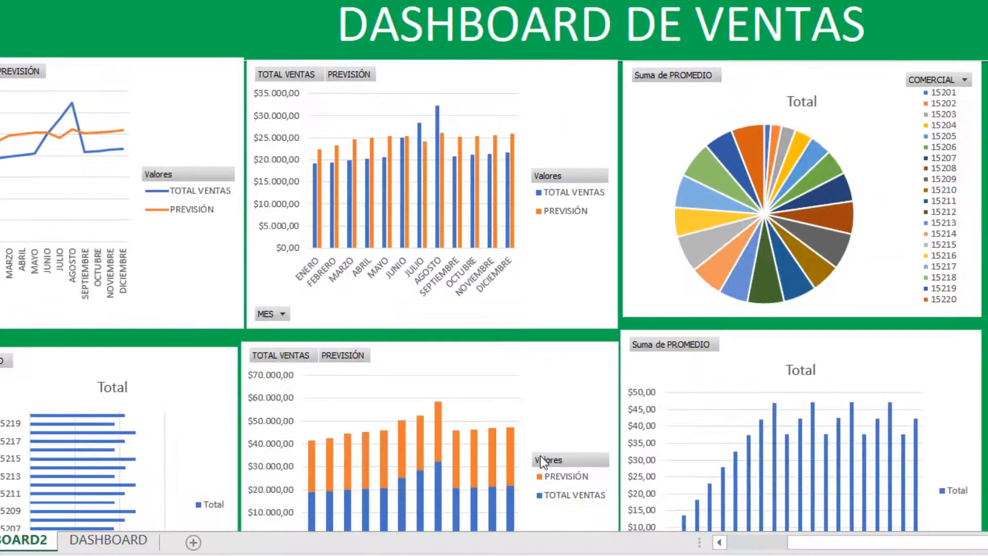
{"action": "left_click", "coordinate": [667, 190]}
{"action": "left_click", "coordinate": [669, 36]}
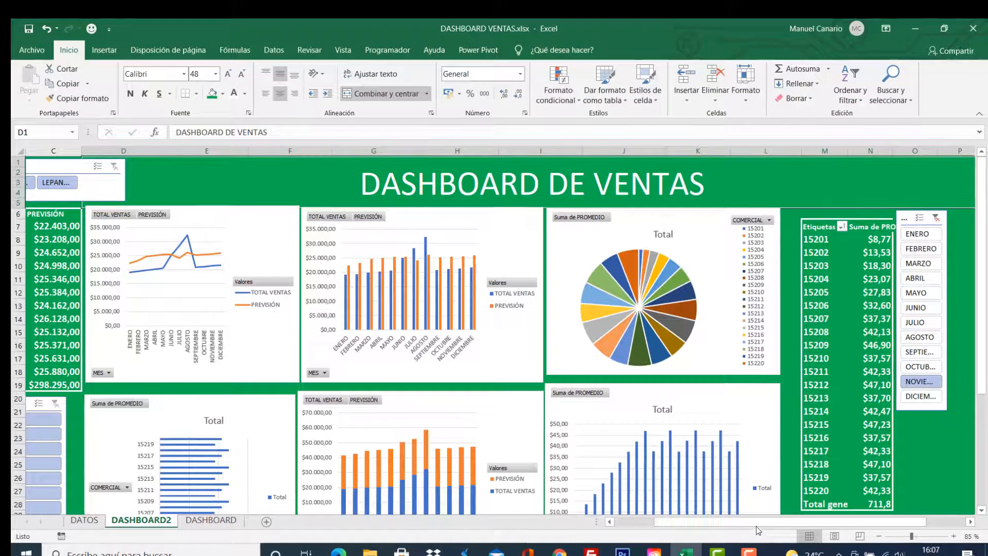
Apply the custom green slicer style to the CENTRO DE VENTAS slicer
{"action": "left_click_drag", "start_coordinate": [887, 542], "coordinate": [828, 542]}
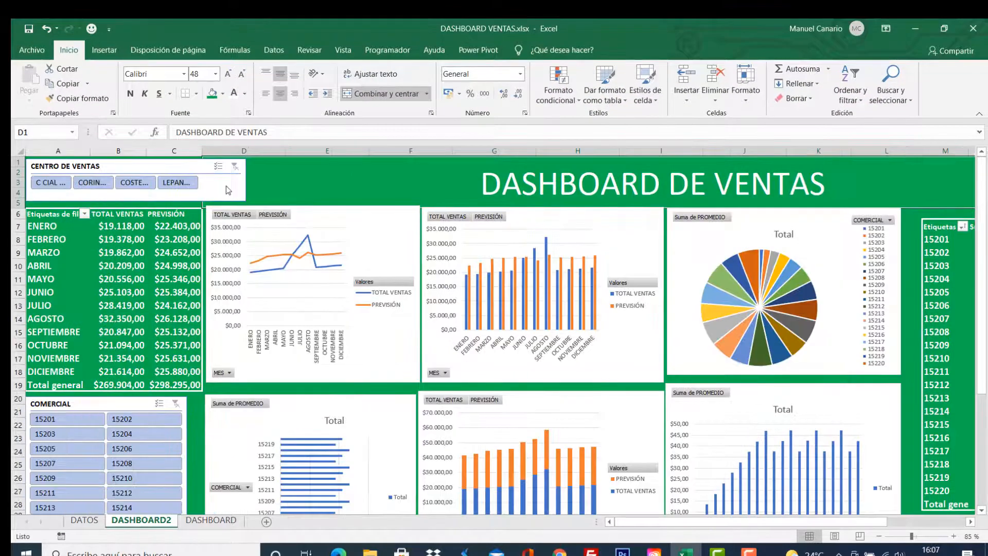
{"action": "left_click", "coordinate": [184, 167]}
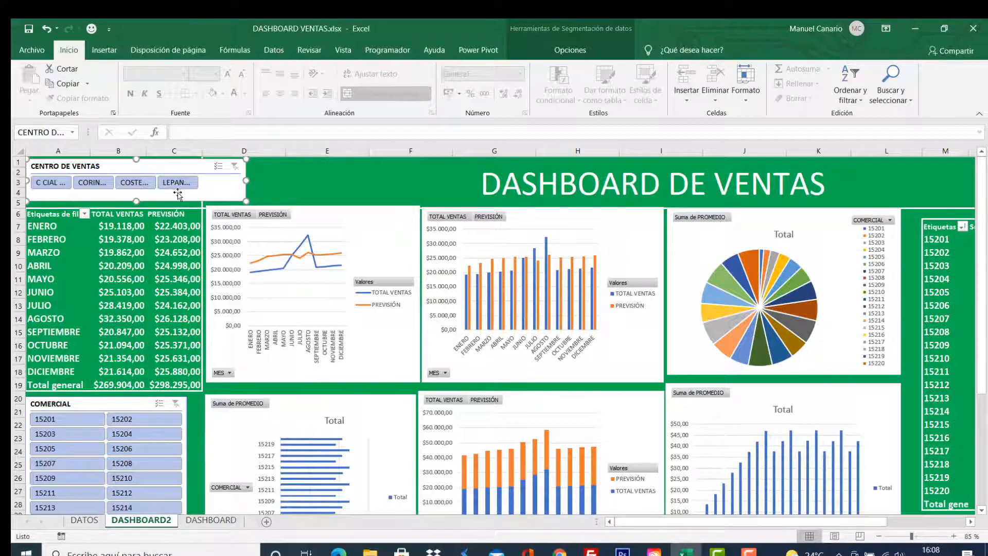
{"action": "left_click", "coordinate": [583, 48]}
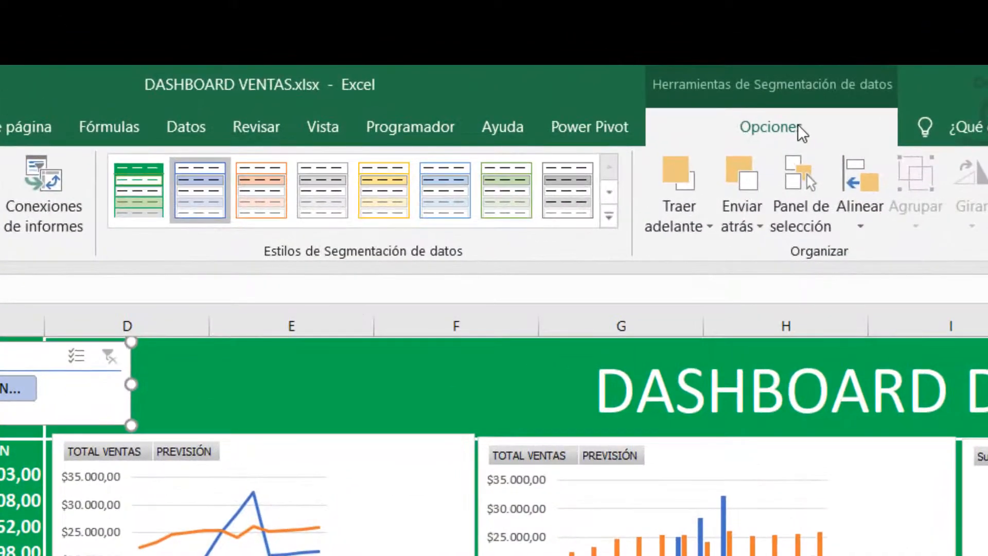
{"action": "left_click", "coordinate": [608, 217]}
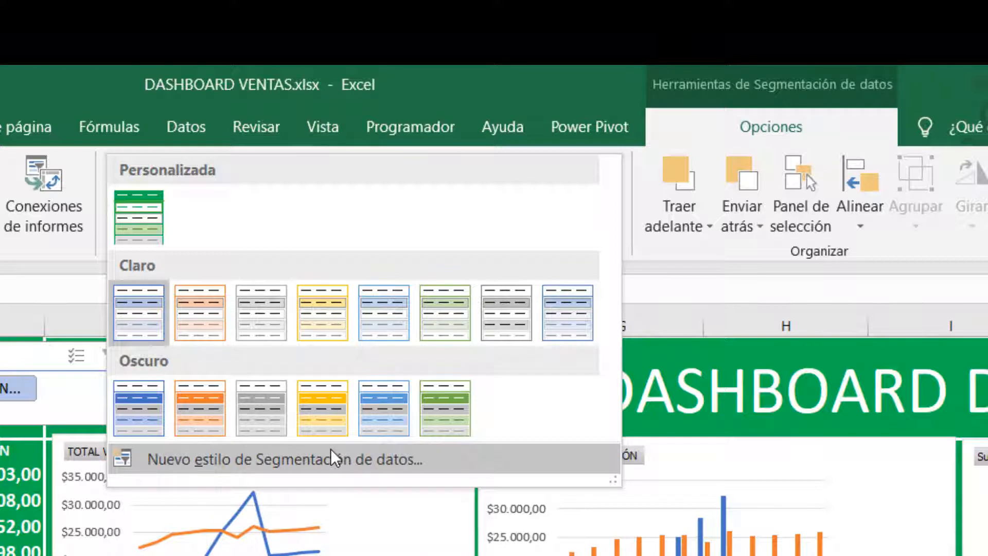
{"action": "left_click", "coordinate": [143, 212]}
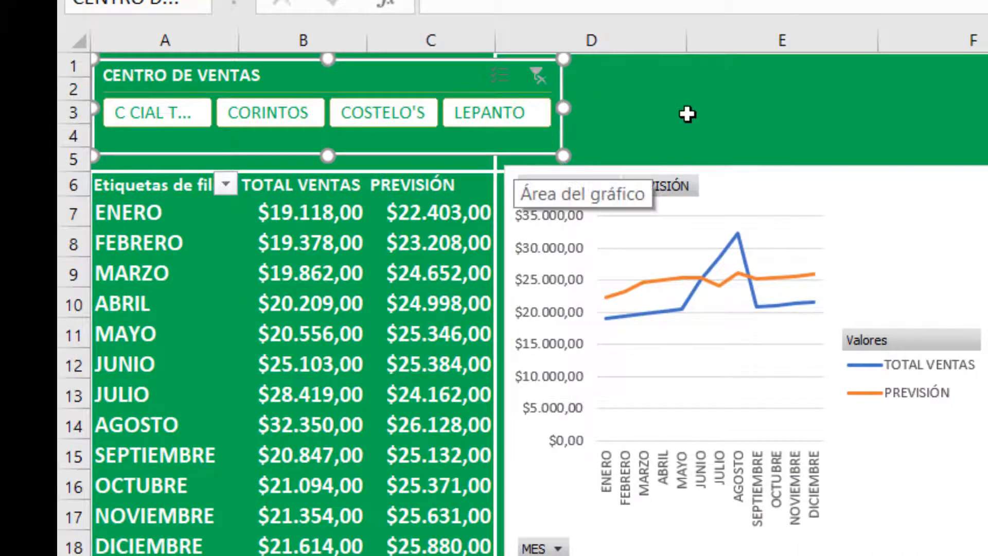
{"action": "left_click", "coordinate": [687, 113]}
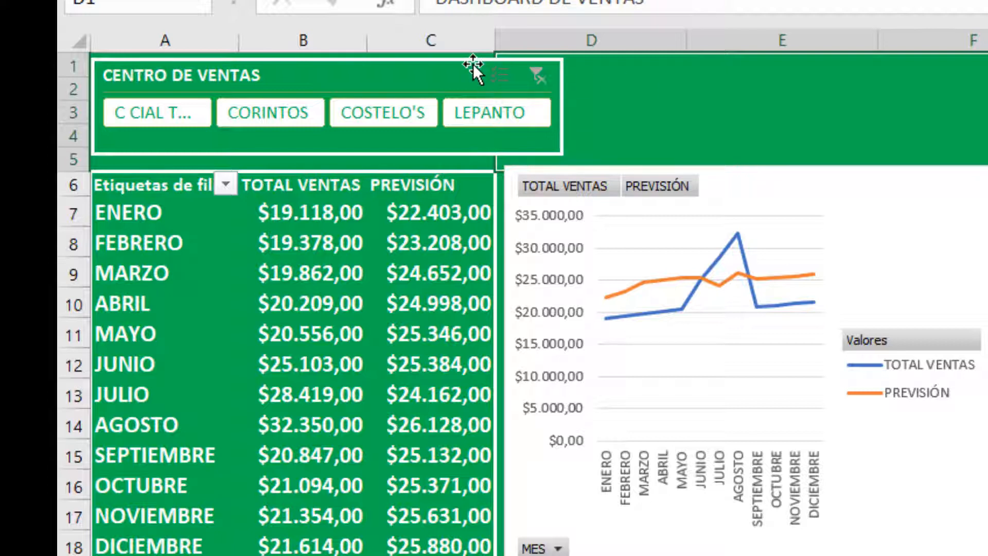
Move the CENTRO DE VENTAS slicer into the sheet's upper-left corner and stretch its lower edge to the pivot table header in row 6
{"action": "left_click_drag", "start_coordinate": [473, 64], "coordinate": [471, 59]}
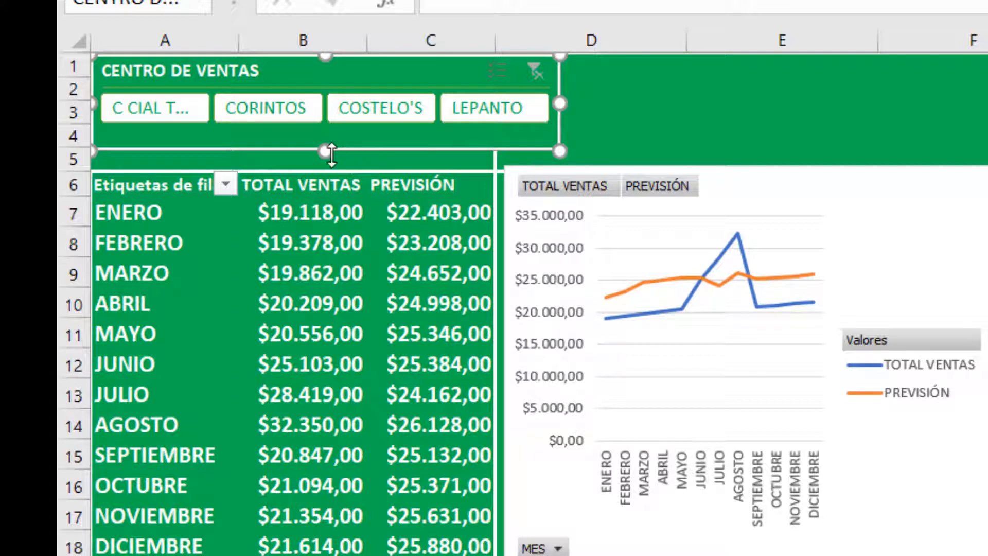
{"action": "left_click_drag", "start_coordinate": [332, 151], "coordinate": [331, 167]}
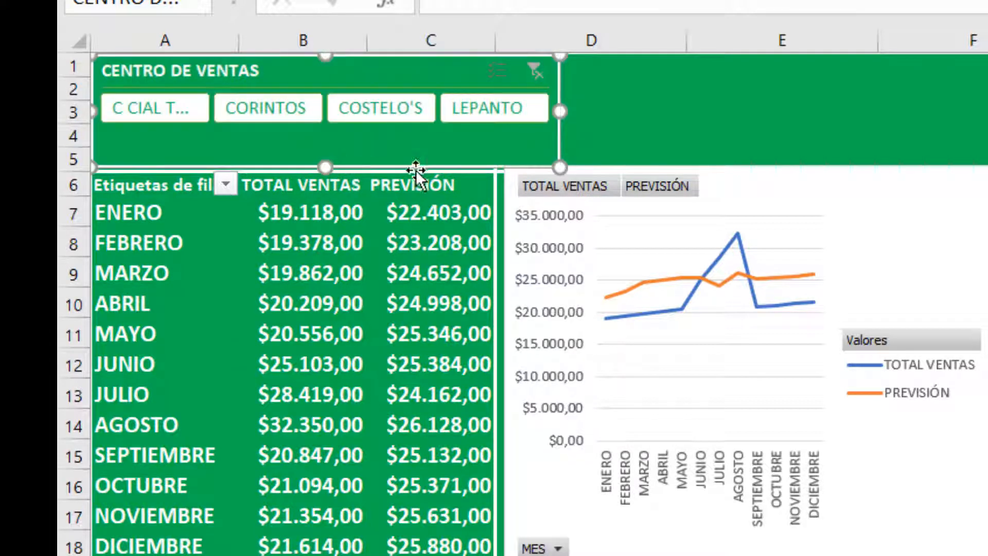
{"action": "left_click", "coordinate": [434, 275]}
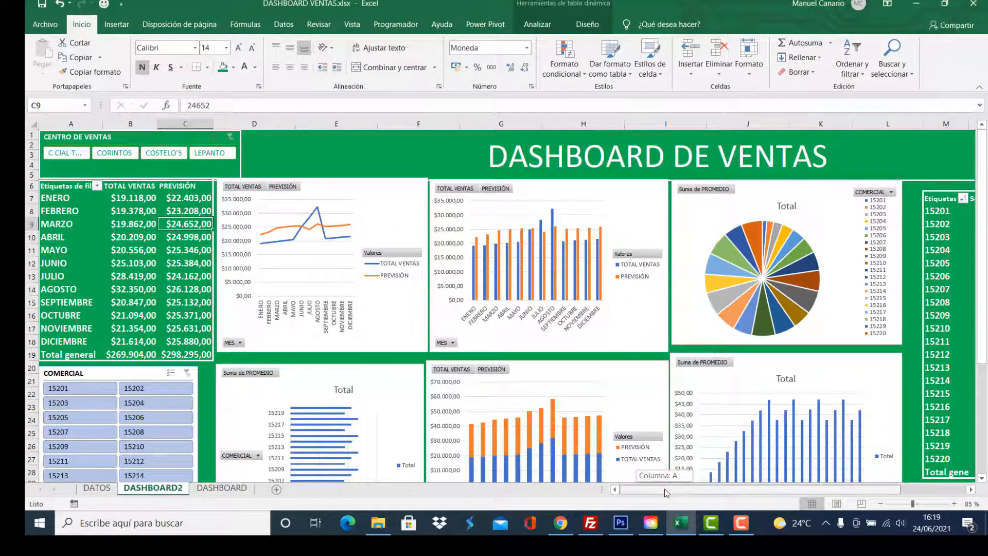
Align the MES slicer with the Suma de PROMEDIO pivot table's header and stretch it to about 14,14 cm high, down to the total row
{"action": "left_click_drag", "start_coordinate": [667, 494], "coordinate": [710, 494]}
{"action": "left_click_drag", "start_coordinate": [910, 188], "coordinate": [910, 197]}
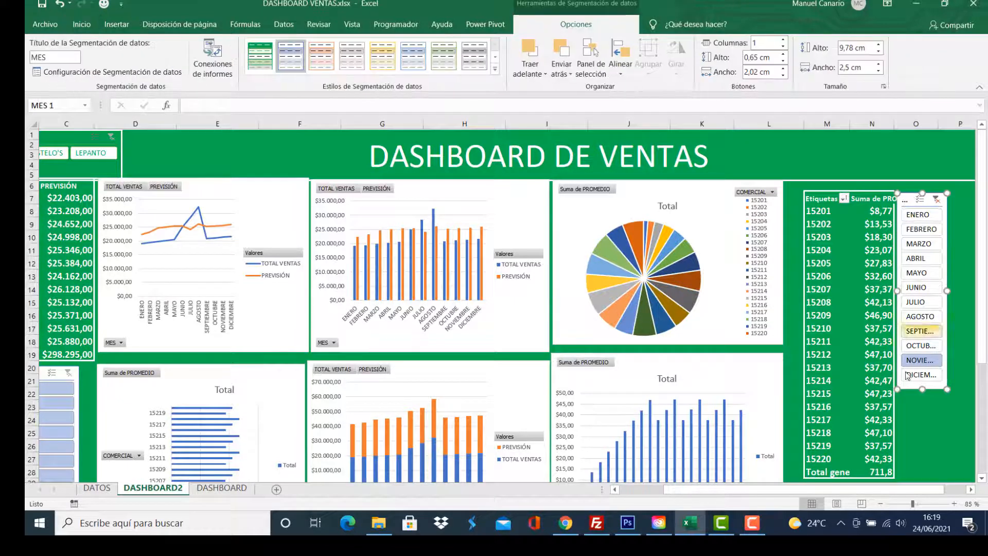
{"action": "left_click_drag", "start_coordinate": [924, 389], "coordinate": [928, 477]}
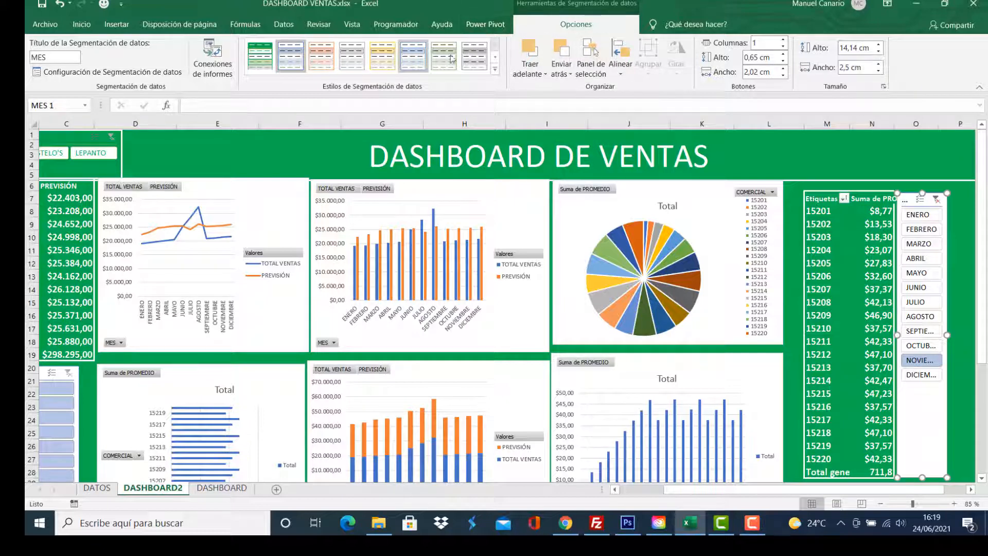
Apply the custom green slicer style to the MES slicer
{"action": "left_click", "coordinate": [494, 68]}
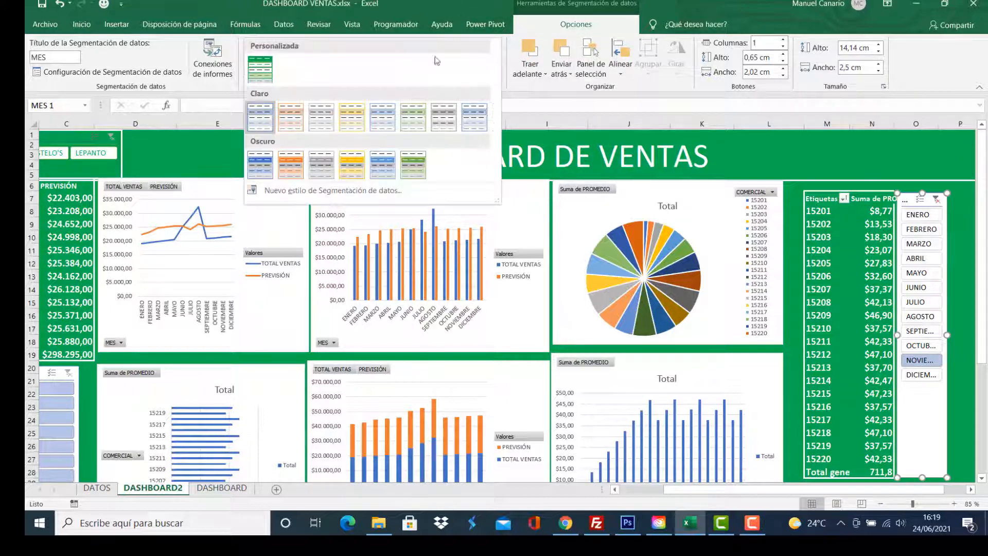
{"action": "left_click", "coordinate": [262, 72]}
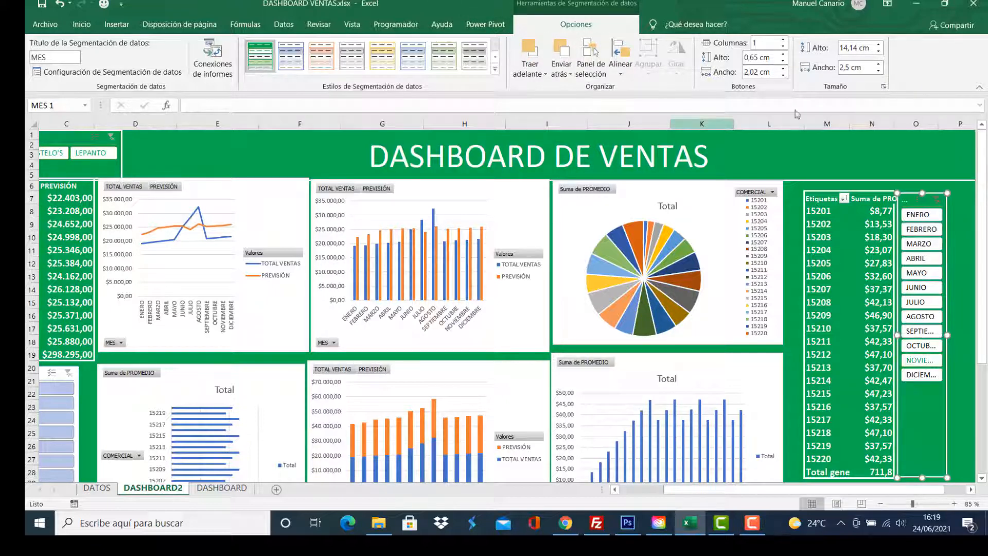
{"action": "left_click", "coordinate": [823, 153]}
Fine-tune the MES slicer's height so its lower edge lines up with the bottom of the Suma de PROMEDIO pivot table
{"action": "scroll", "coordinate": [849, 157], "scroll_direction": "down", "scroll_amount": 1}
{"action": "left_click", "coordinate": [906, 162]}
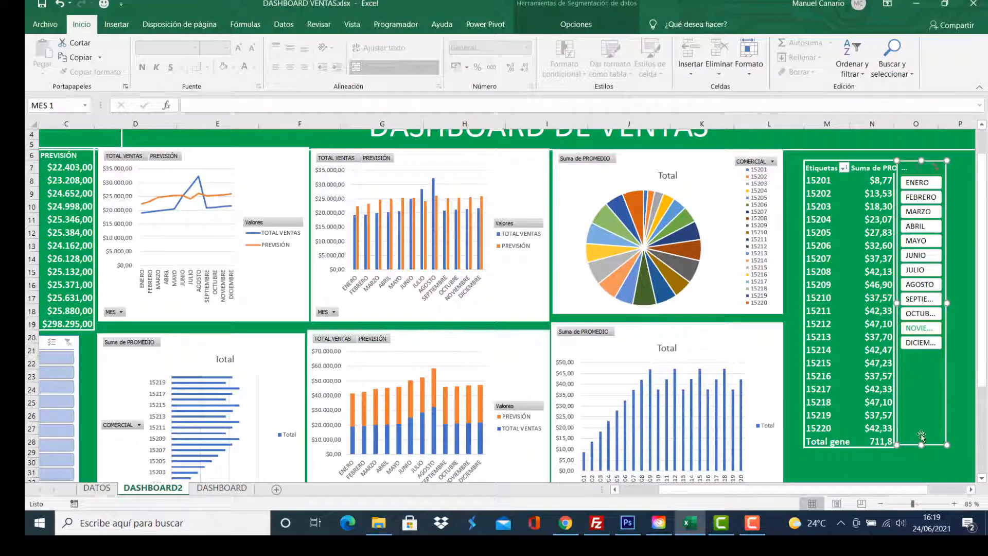
{"action": "left_click_drag", "start_coordinate": [922, 445], "coordinate": [922, 447]}
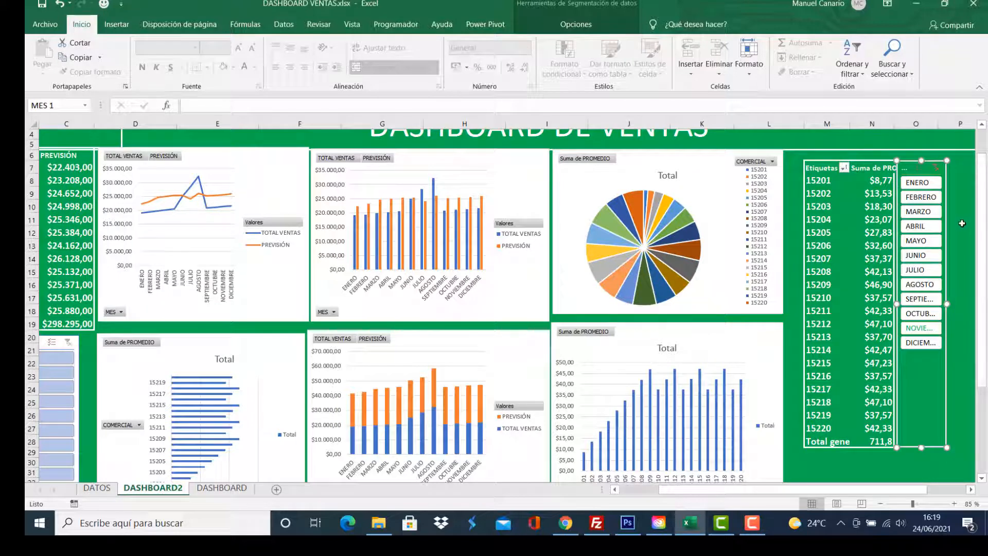
Narrow column L so the Suma de PROMEDIO pivot table and the MES slicer sit directly beside the charts
{"action": "left_click", "coordinate": [961, 222]}
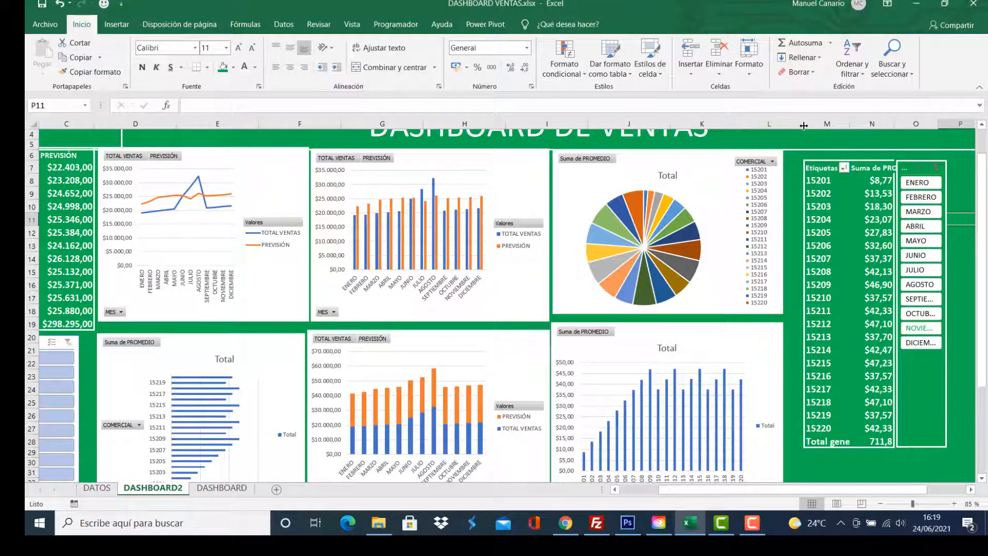
{"action": "left_click_drag", "start_coordinate": [804, 125], "coordinate": [783, 125]}
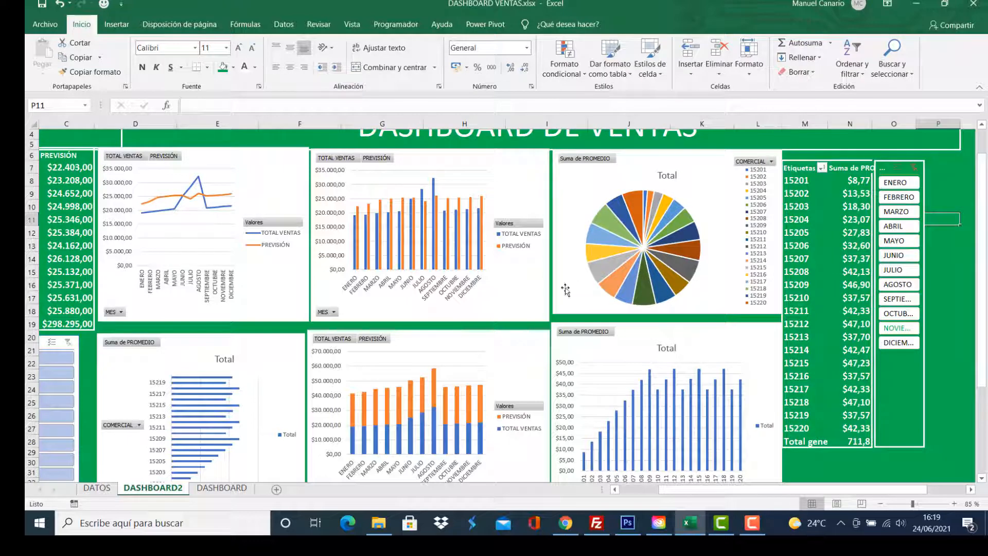
{"action": "scroll", "coordinate": [396, 391], "scroll_direction": "down", "scroll_amount": 2, "text": "ctrl"}
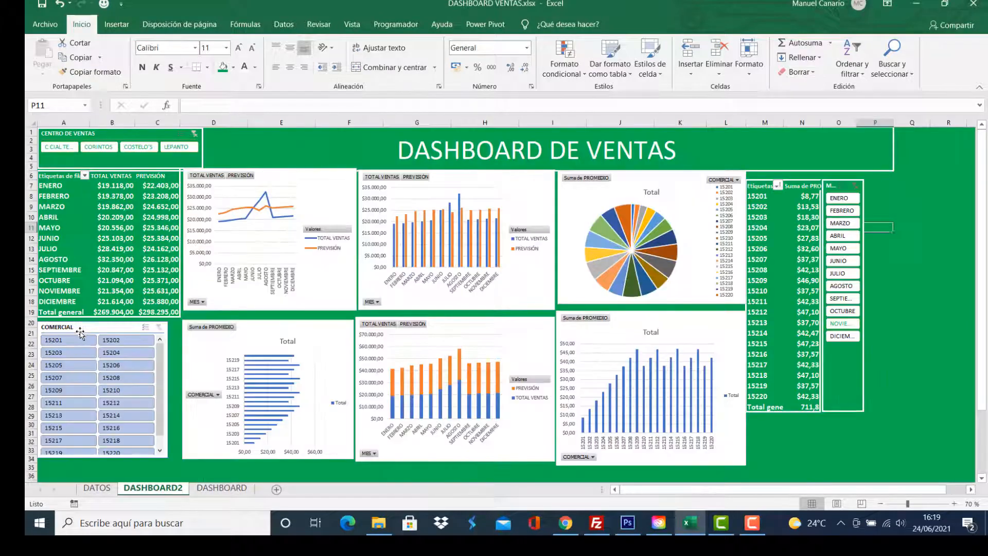
Apply the custom green slicer style to the COMERCIAL slicer and enlarge it to 8,71 cm high by 8,71 cm wide
{"action": "scroll", "coordinate": [547, 211], "scroll_direction": "up", "scroll_amount": 1, "text": "ctrl"}
{"action": "left_click", "coordinate": [89, 327]}
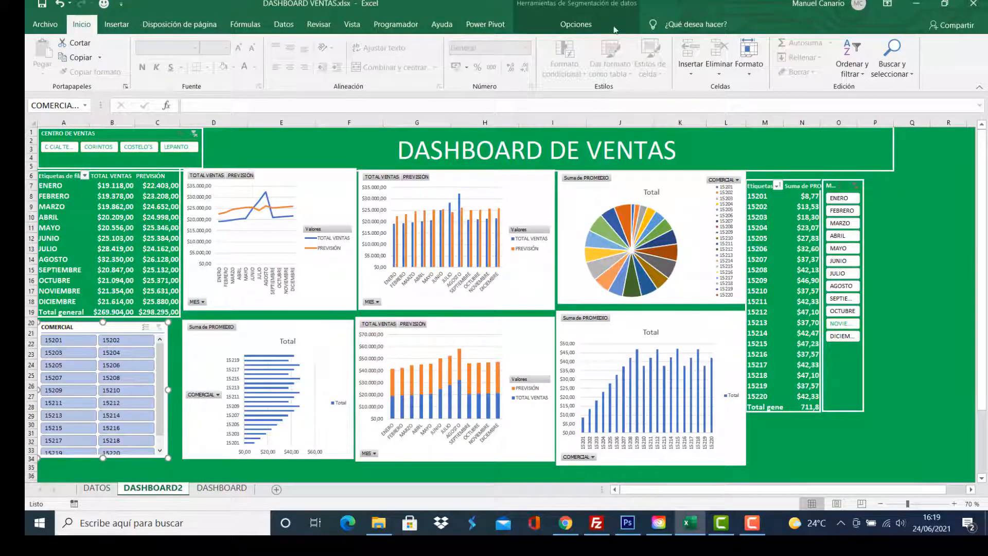
{"action": "left_click", "coordinate": [612, 26]}
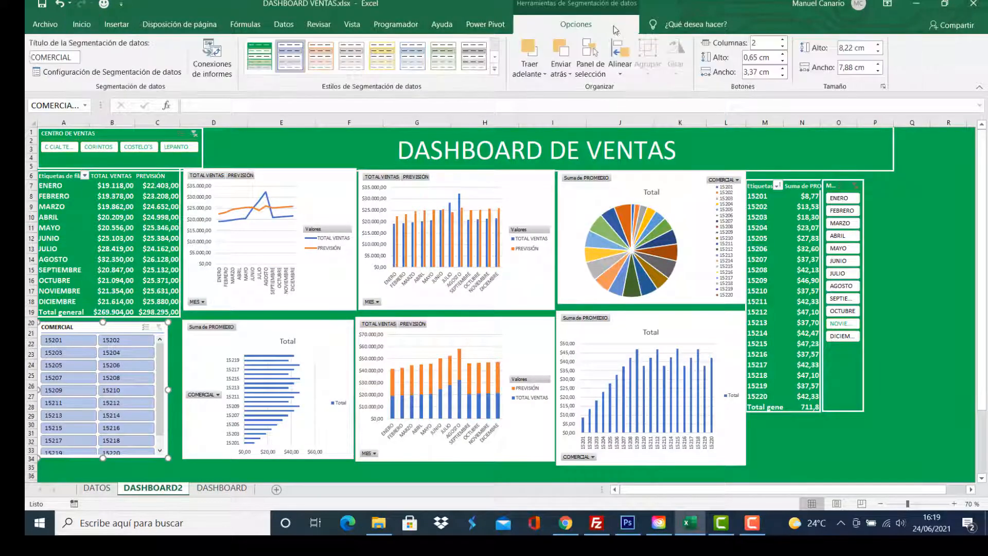
{"action": "left_click", "coordinate": [495, 69]}
{"action": "left_click", "coordinate": [264, 71]}
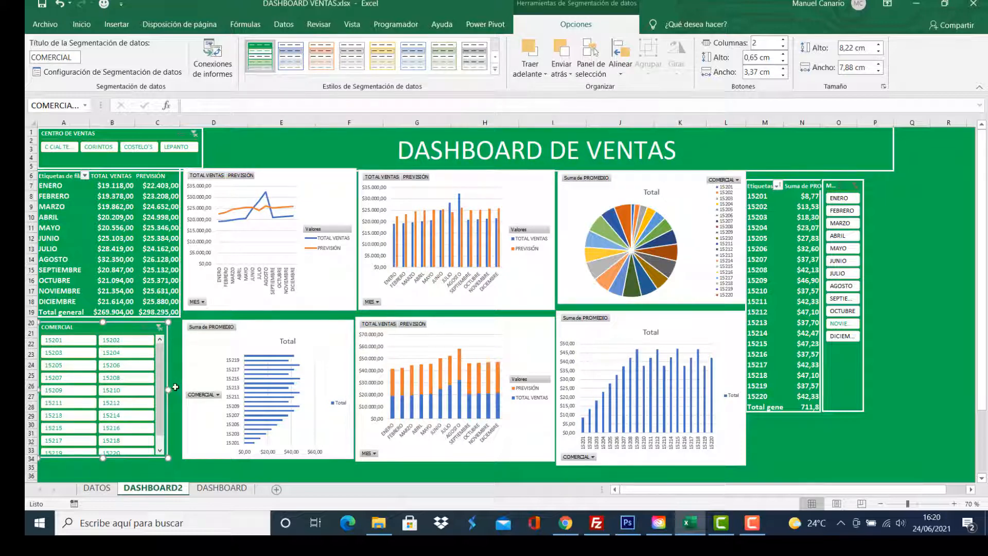
{"action": "left_click_drag", "start_coordinate": [168, 391], "coordinate": [182, 387]}
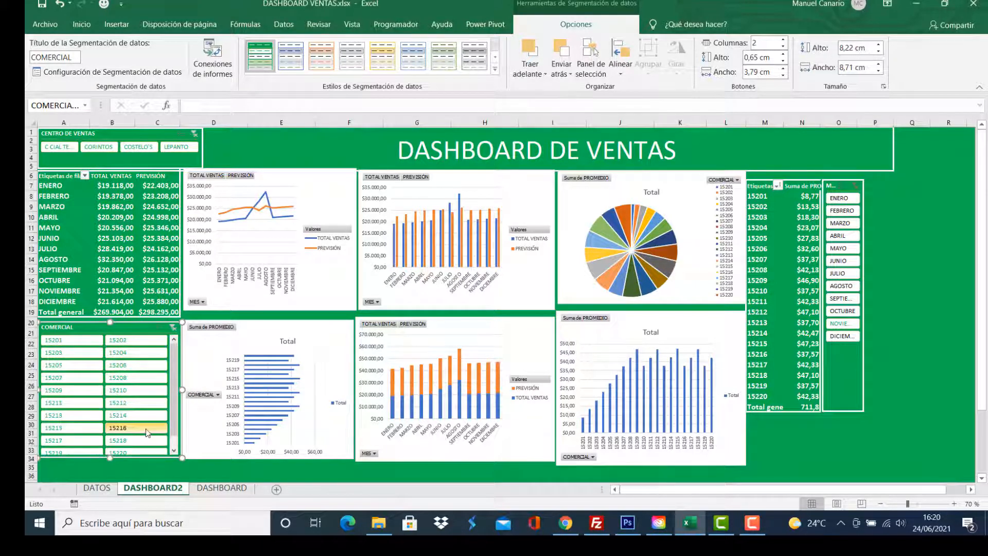
{"action": "left_click_drag", "start_coordinate": [110, 458], "coordinate": [110, 466]}
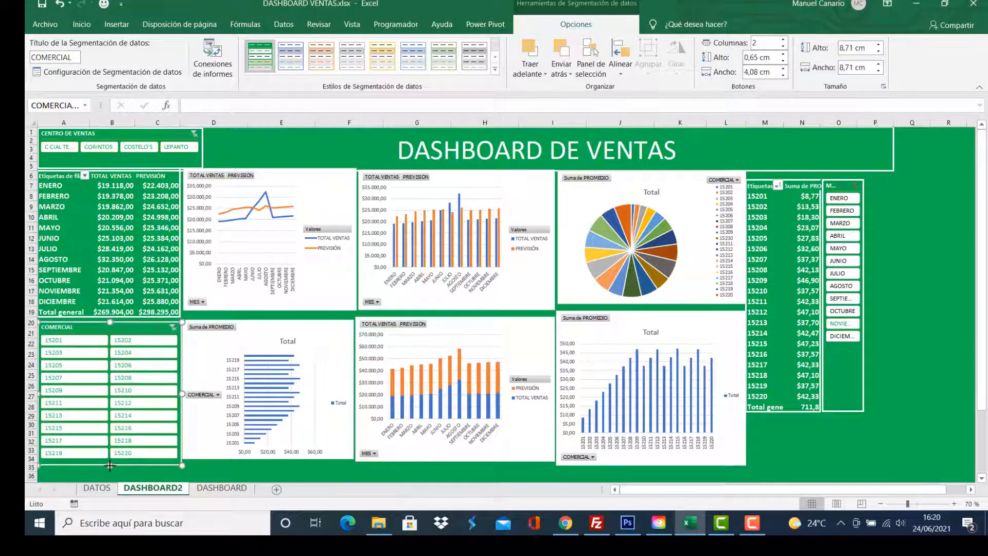
Fit the line chart between the title and the months pivot table, slightly enlarged, and nudge the horizontal bar chart into line below it
{"action": "left_click", "coordinate": [257, 159]}
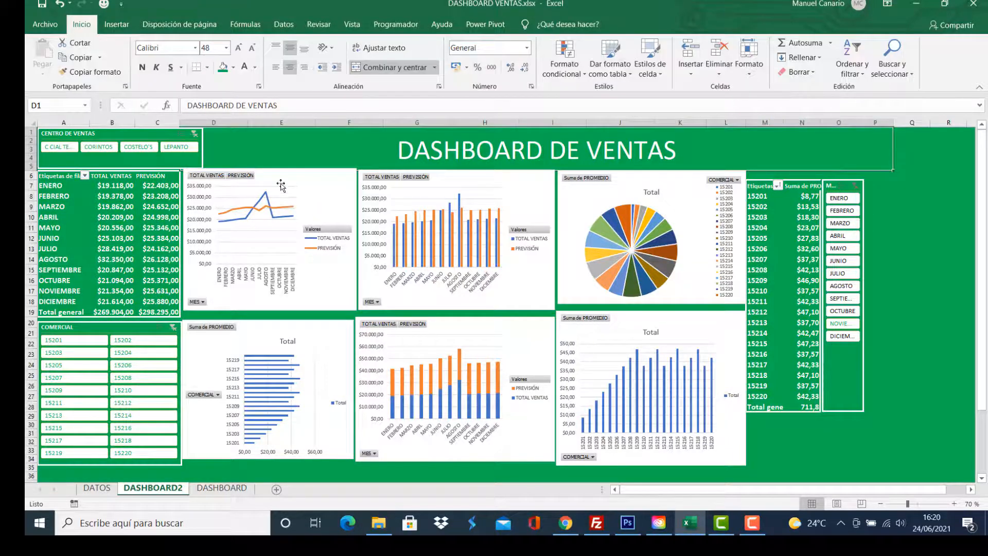
{"action": "left_click_drag", "start_coordinate": [286, 177], "coordinate": [283, 180]}
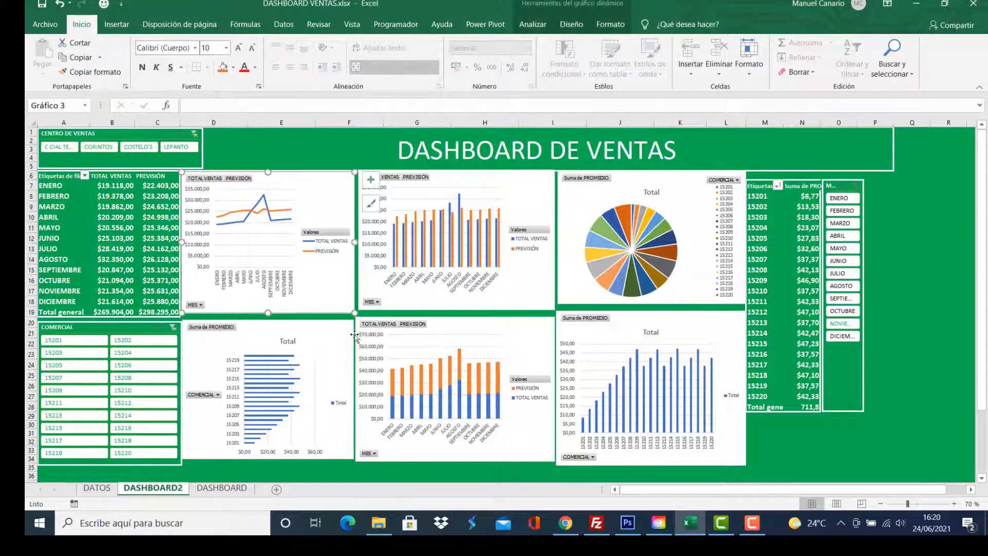
{"action": "left_click_drag", "start_coordinate": [310, 337], "coordinate": [311, 338]}
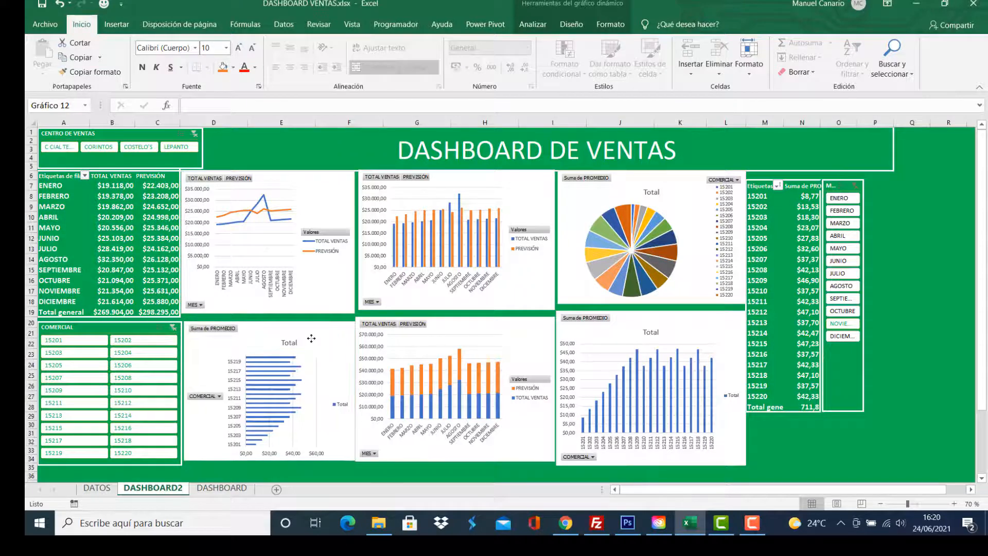
{"action": "left_click_drag", "start_coordinate": [313, 302], "coordinate": [313, 307]}
{"action": "left_click_drag", "start_coordinate": [355, 176], "coordinate": [342, 193]}
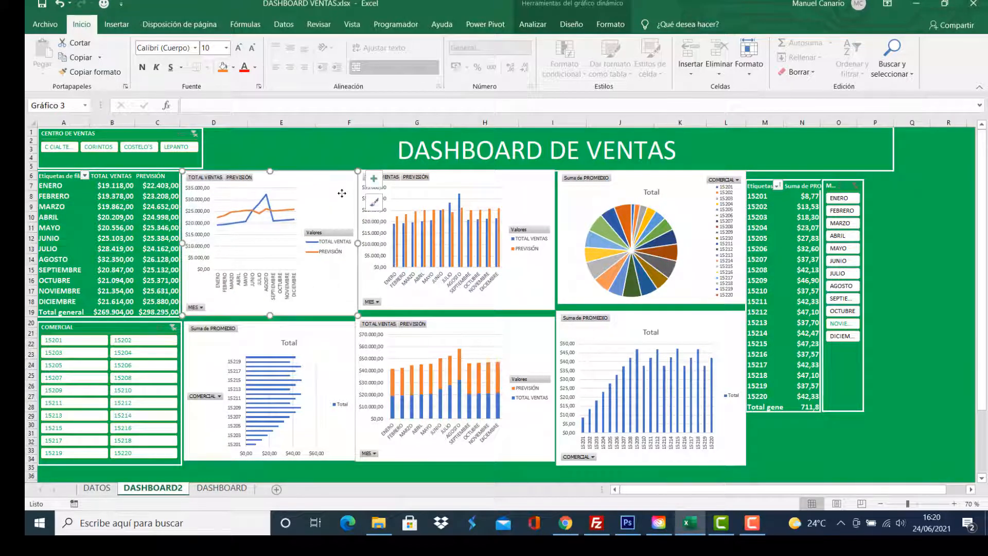
Shift the clustered and stacked column charts into line with each other and widen the horizontal bar chart to close the gap beside them
{"action": "left_click_drag", "start_coordinate": [441, 294], "coordinate": [441, 297]}
{"action": "left_click_drag", "start_coordinate": [454, 336], "coordinate": [484, 328]}
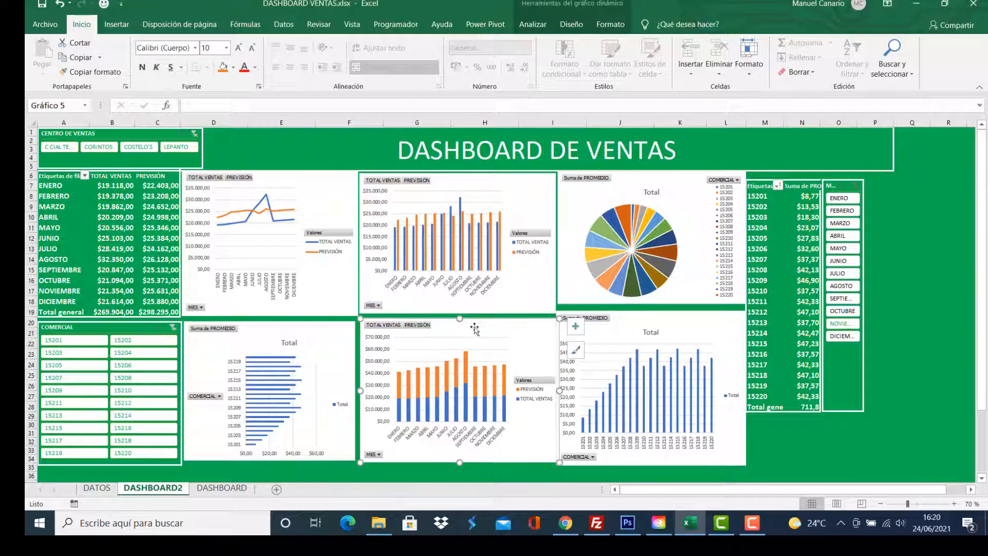
{"action": "left_click", "coordinate": [353, 331]}
{"action": "left_click_drag", "start_coordinate": [354, 321], "coordinate": [356, 321]}
{"action": "left_click", "coordinate": [490, 325]}
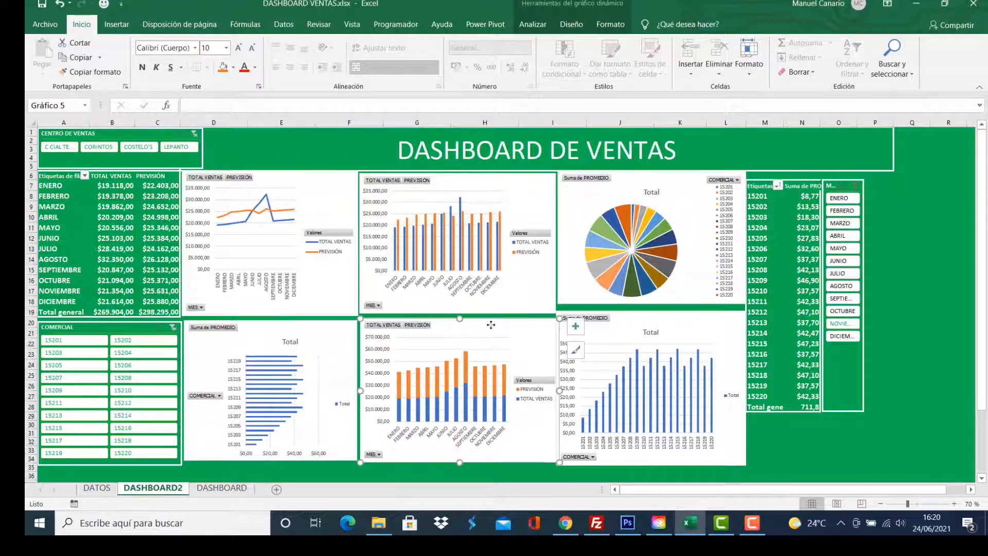
Shrink the Suma de PROMEDIO column chart to line up with the lower row and enlarge the pie chart above it to match its neighbours
{"action": "left_click", "coordinate": [725, 331]}
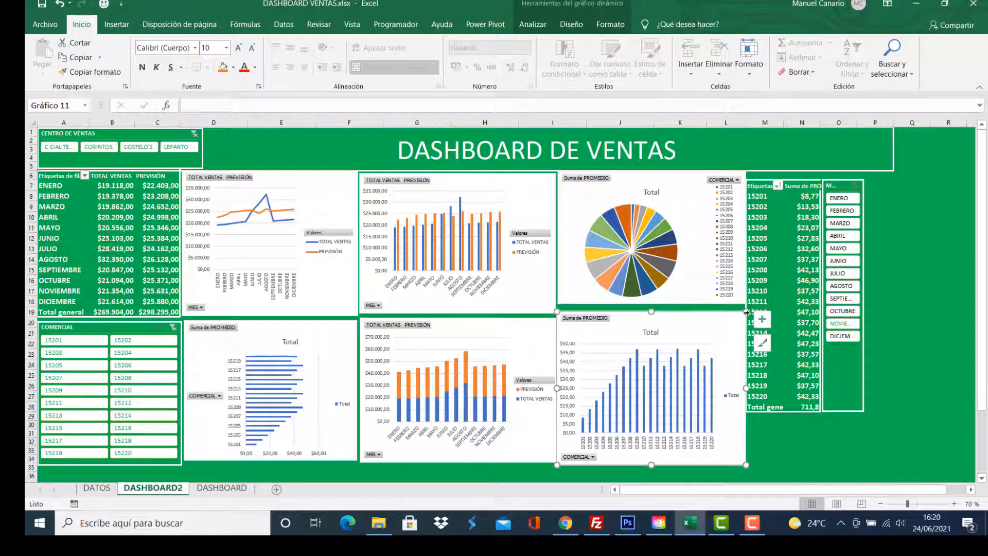
{"action": "left_click_drag", "start_coordinate": [746, 312], "coordinate": [651, 313]}
{"action": "left_click", "coordinate": [651, 305]}
{"action": "left_click", "coordinate": [919, 251]}
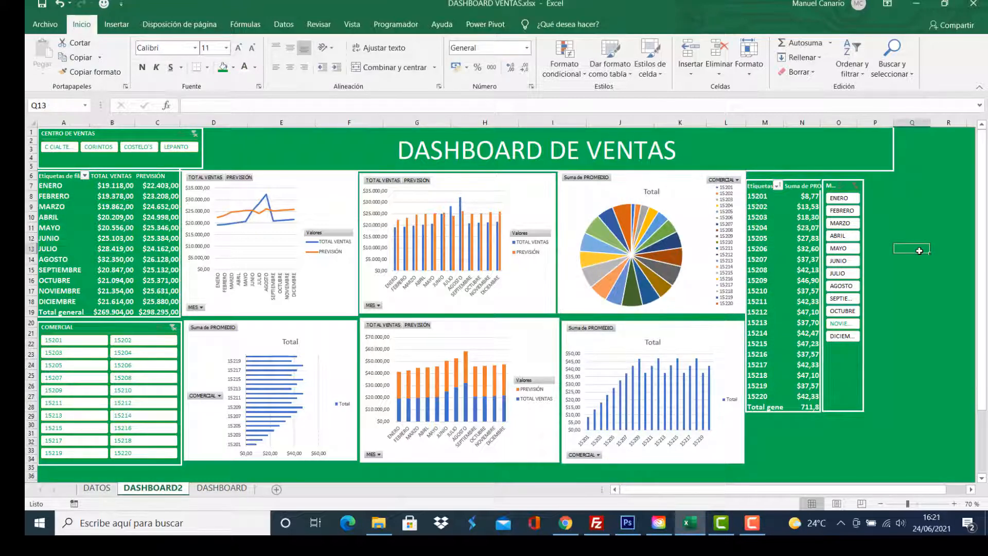
Check the title and element layout on the finished DASHBOARD sheet and return to DASHBOARD2
{"action": "left_click", "coordinate": [228, 487]}
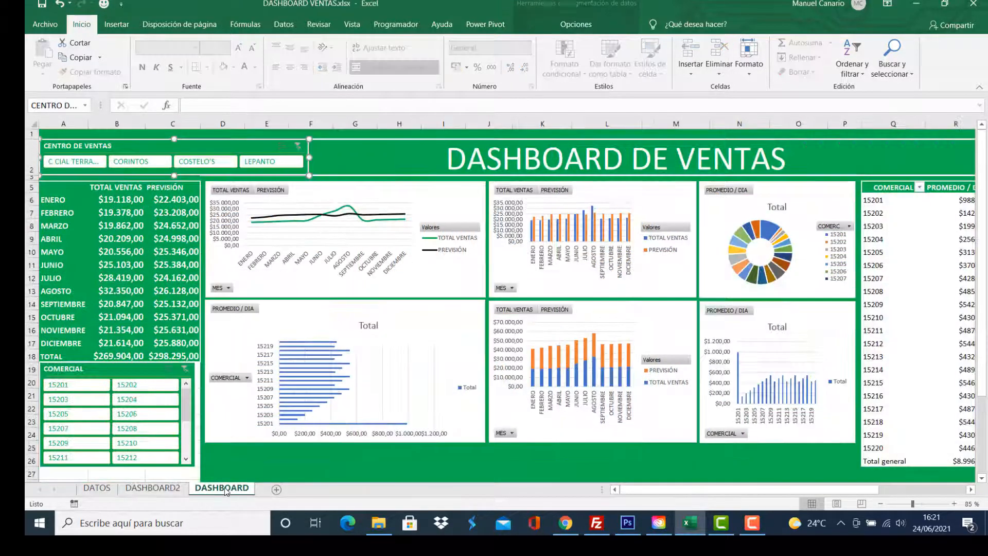
{"action": "left_click", "coordinate": [404, 171]}
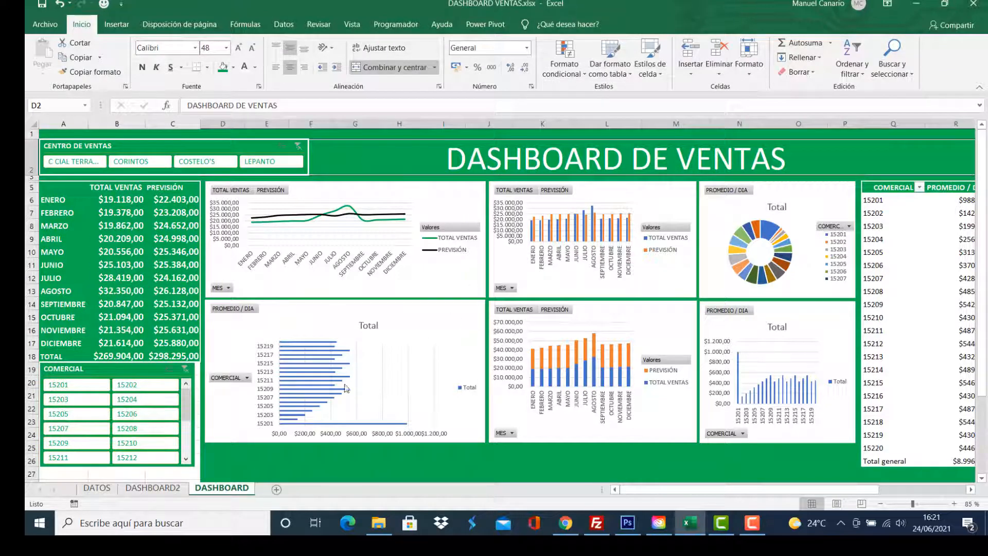
{"action": "left_click", "coordinate": [153, 487]}
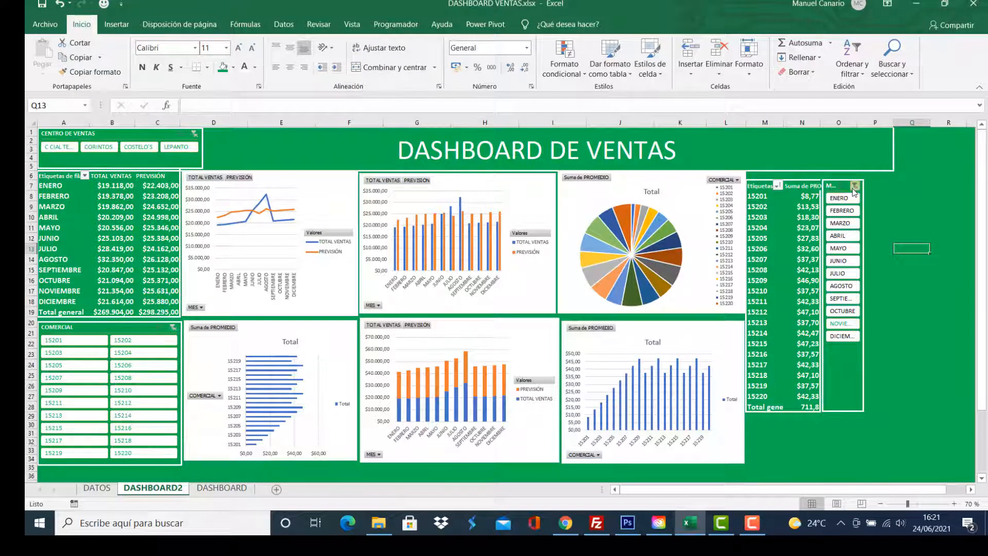
Move the MES slicer under the title's right end, stretch it to the charts' lower edge, and shift the Suma de PROMEDIO pivot table up to row 6
{"action": "left_click_drag", "start_coordinate": [862, 186], "coordinate": [892, 178]}
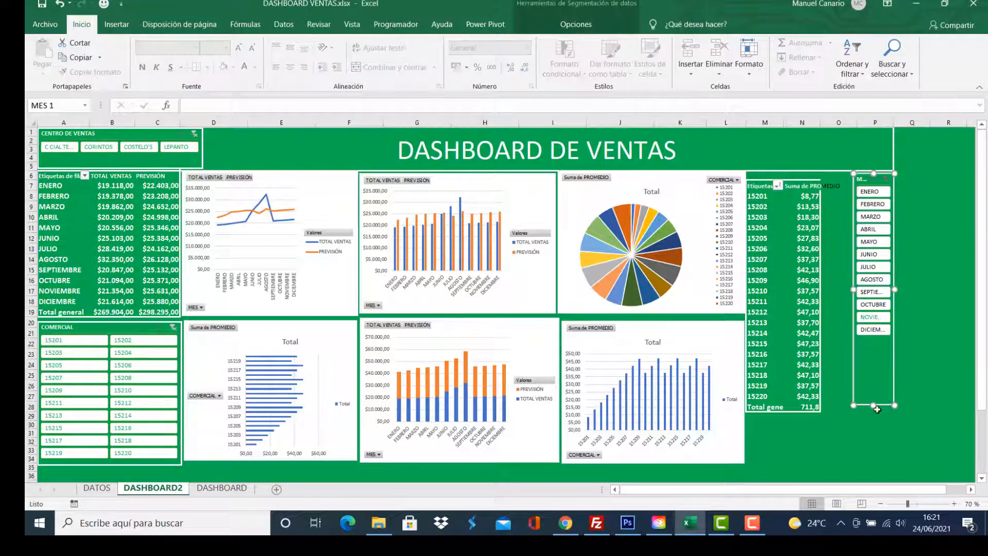
{"action": "left_click_drag", "start_coordinate": [874, 406], "coordinate": [873, 463]}
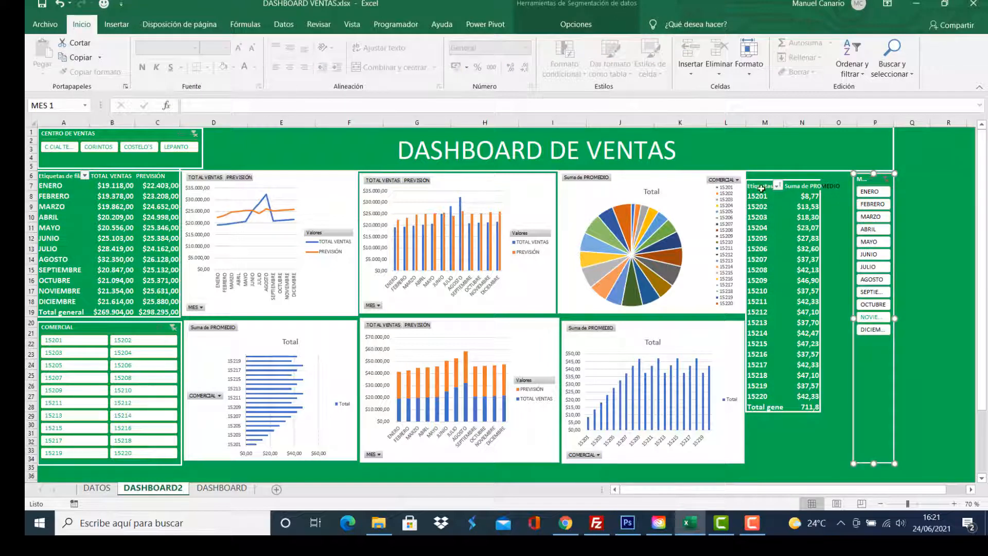
{"action": "left_click_drag", "start_coordinate": [761, 186], "coordinate": [811, 406]}
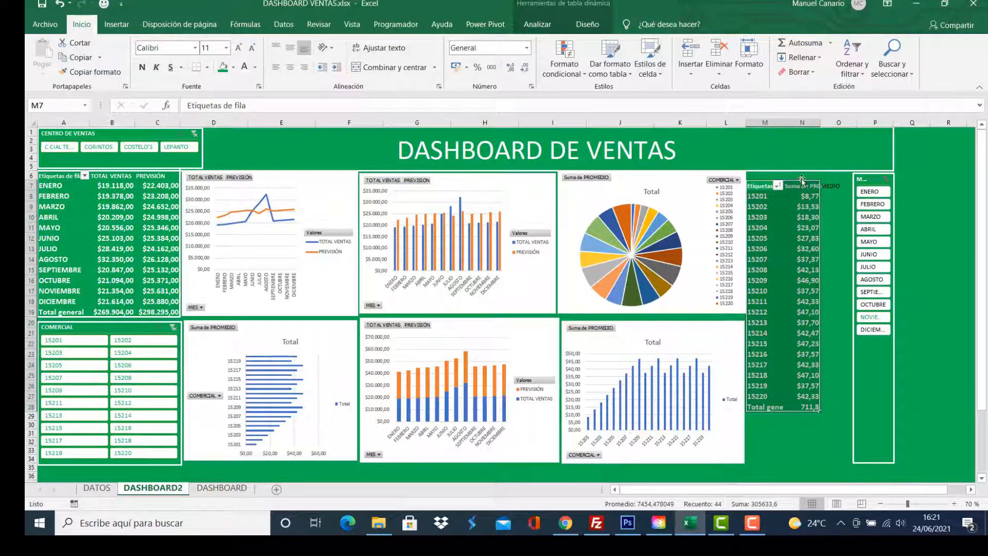
{"action": "left_click_drag", "start_coordinate": [800, 179], "coordinate": [800, 174]}
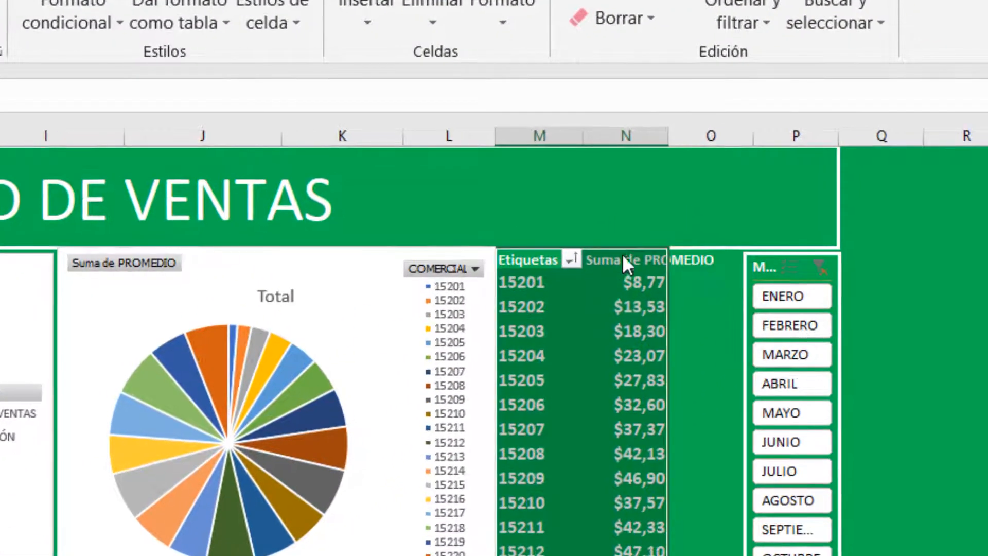
Rename the Suma de PROMEDIO header of the pivot table as PROMEDIO
{"action": "left_click", "coordinate": [619, 257]}
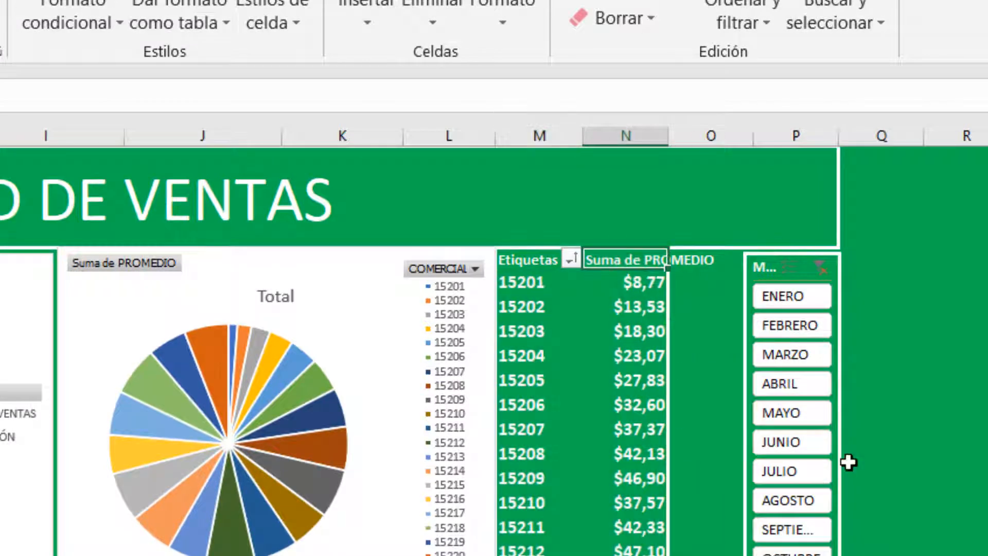
{"action": "type", "text": "PROM"}
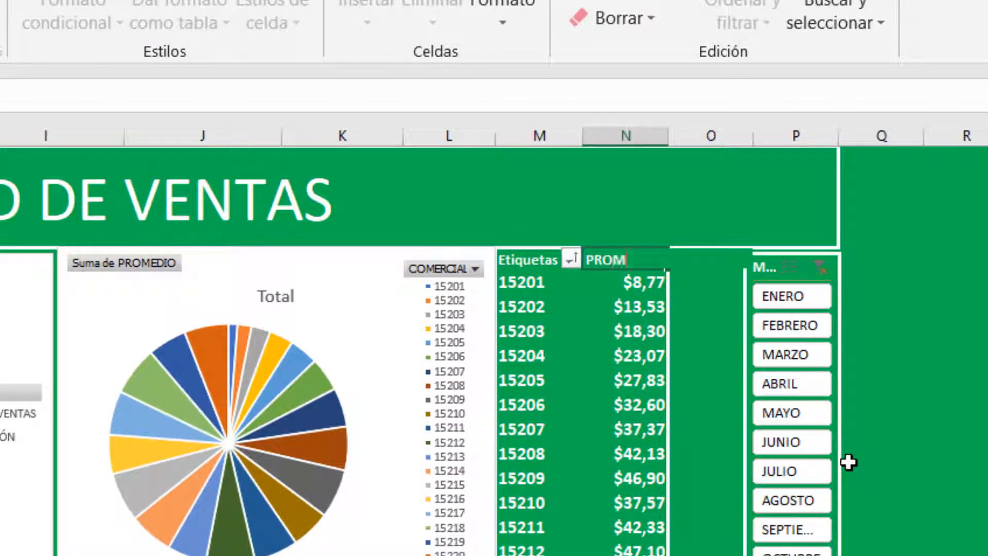
{"action": "type", "text": "EDIO"}
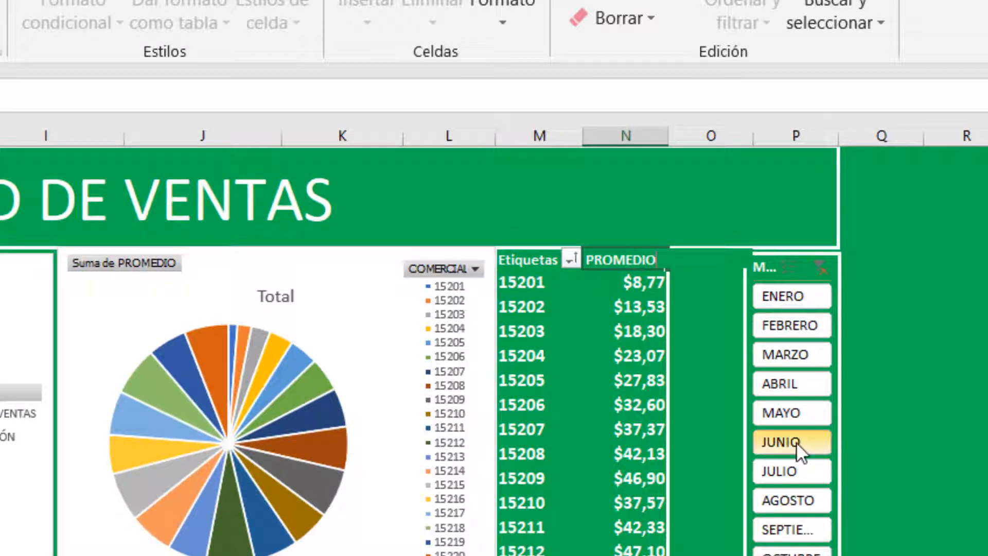
{"action": "left_click", "coordinate": [620, 390]}
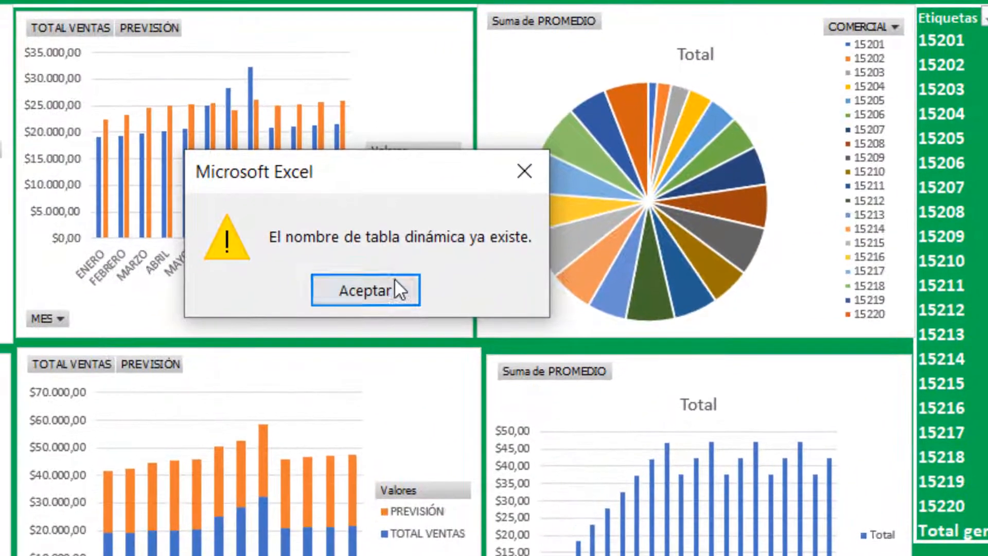
{"action": "left_click", "coordinate": [206, 396]}
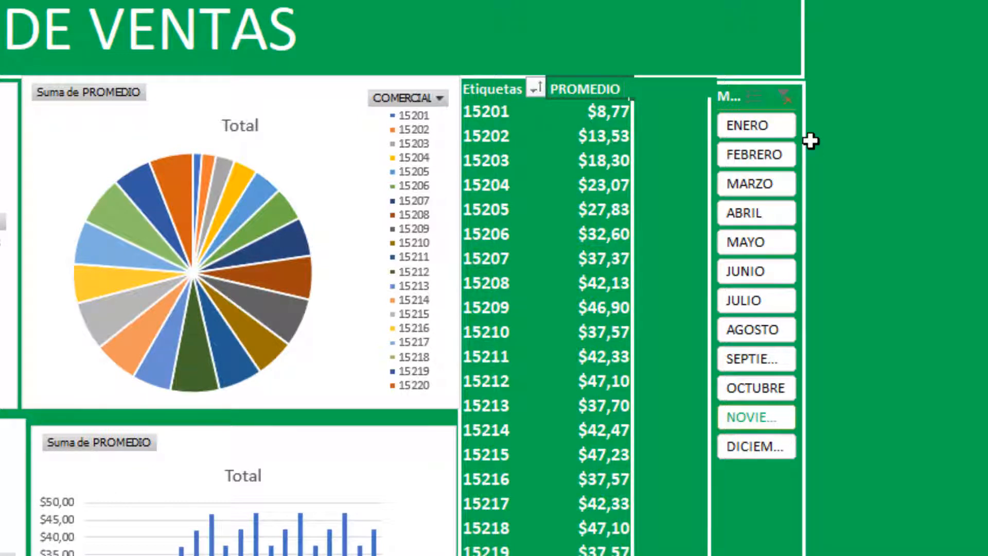
{"action": "key", "text": "Return"}
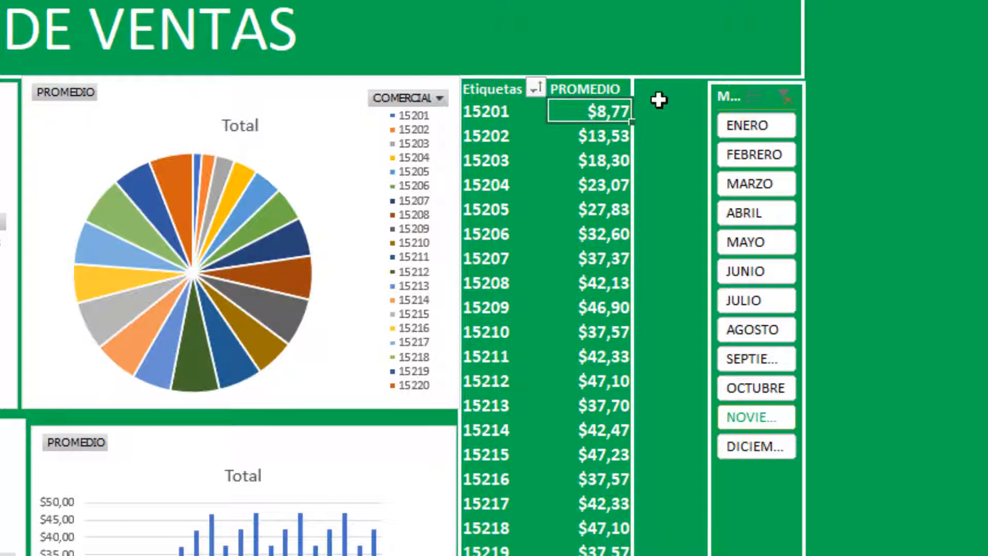
Move the MES slicer directly beside the PROMEDIO column, flush under the title's lower border
{"action": "left_click", "coordinate": [619, 90]}
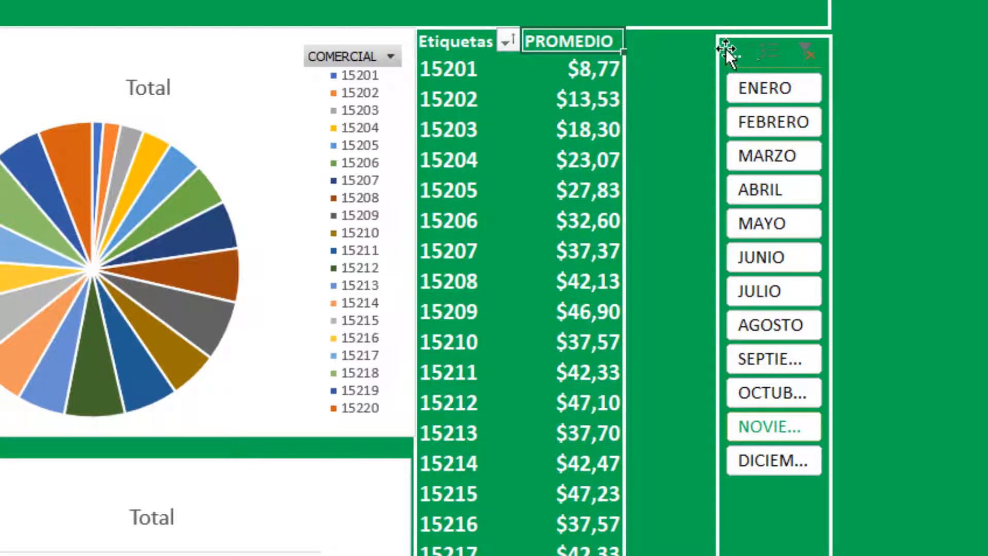
{"action": "left_click_drag", "start_coordinate": [725, 48], "coordinate": [633, 39]}
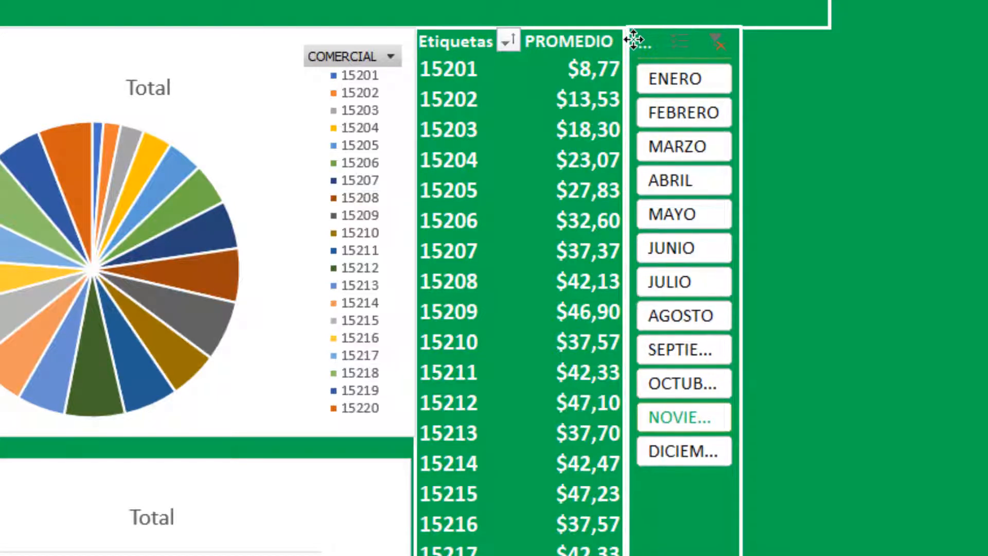
{"action": "left_click", "coordinate": [897, 264]}
Unmerge the DASHBOARD DE VENTAS title block that spans columns D to P
{"action": "left_click", "coordinate": [771, 1]}
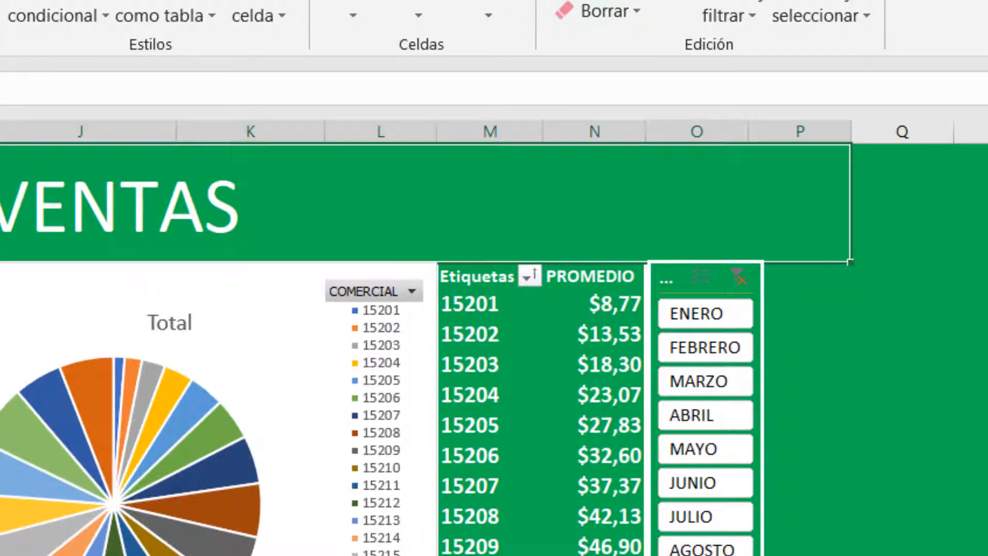
{"action": "key", "text": "Delete"}
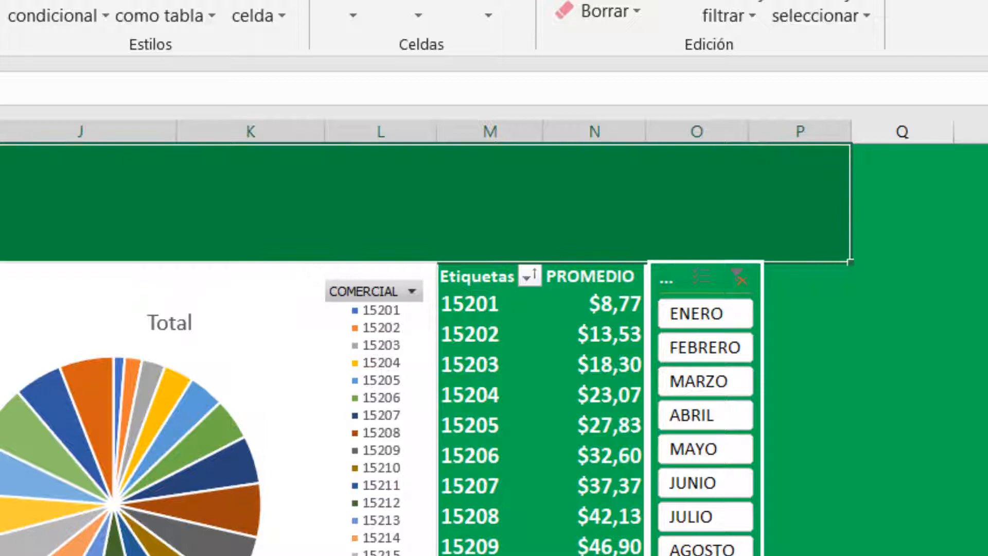
{"action": "left_click", "coordinate": [698, 205]}
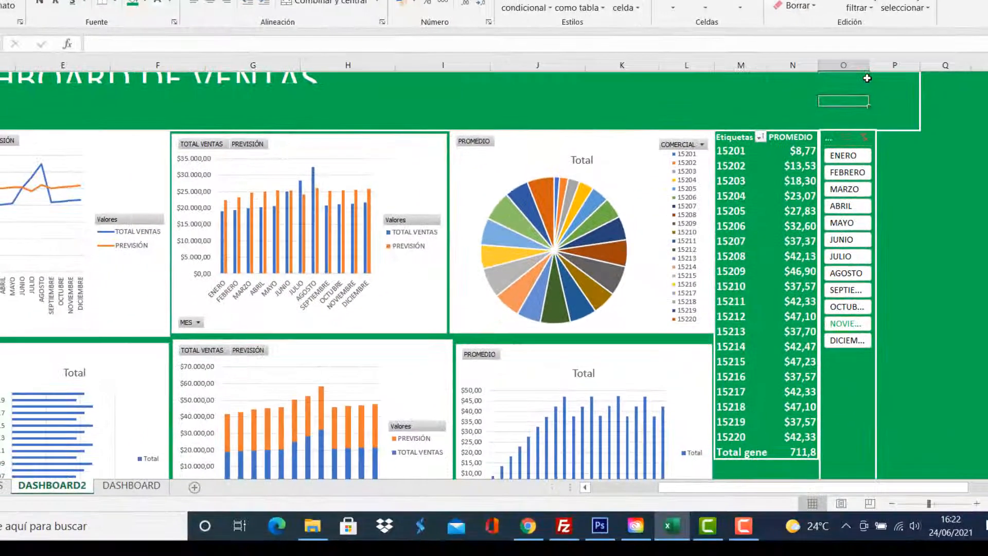
Widen column O to the MES slicer's outer edge and merge and center the title from column D through column O
{"action": "left_click_drag", "start_coordinate": [851, 77], "coordinate": [851, 120]}
{"action": "left_click_drag", "start_coordinate": [869, 65], "coordinate": [862, 128]}
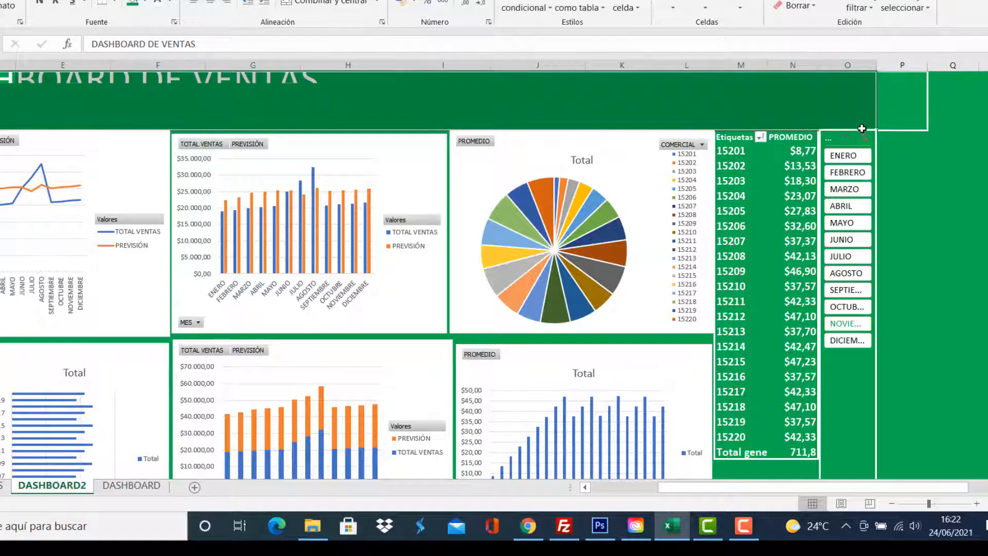
{"action": "left_click", "coordinate": [325, 3]}
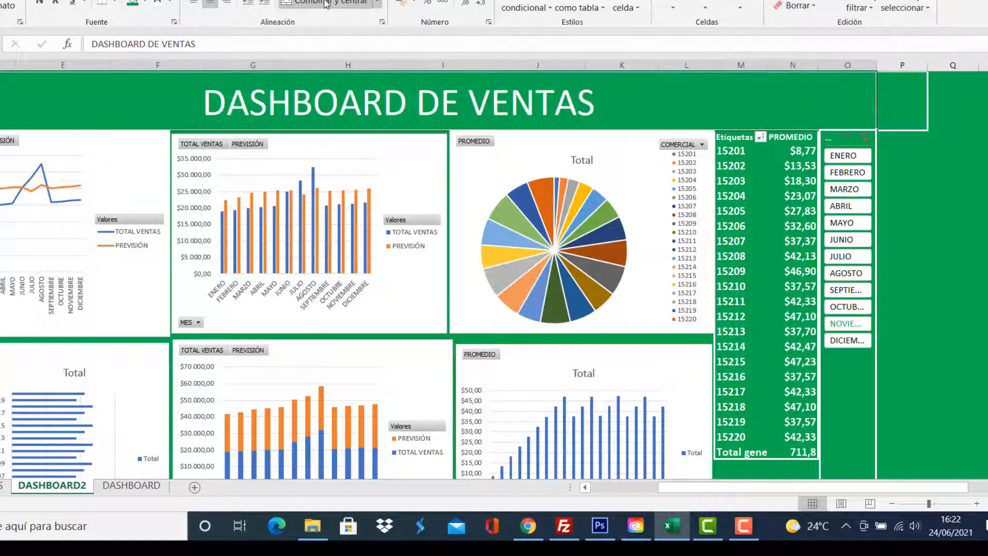
Remove all borders from the leftover column P cells directly beside the DASHBOARD DE VENTAS title
{"action": "left_click", "coordinate": [943, 225]}
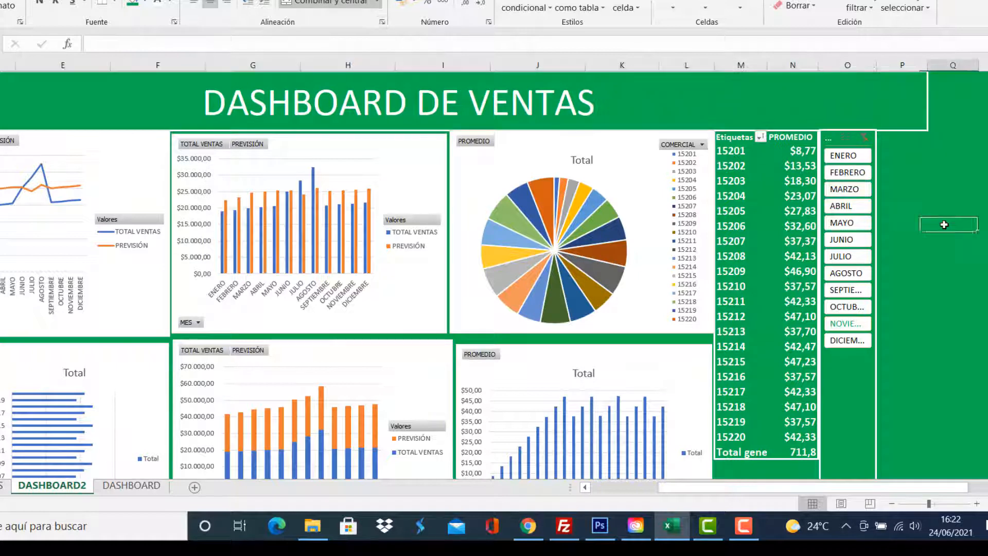
{"action": "left_click_drag", "start_coordinate": [900, 94], "coordinate": [907, 121]}
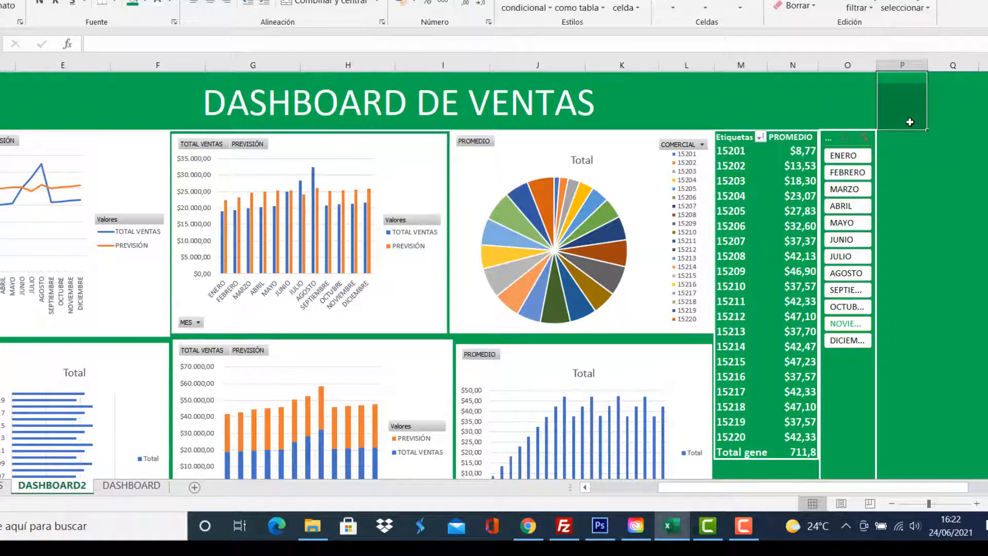
{"action": "left_click", "coordinate": [114, 2]}
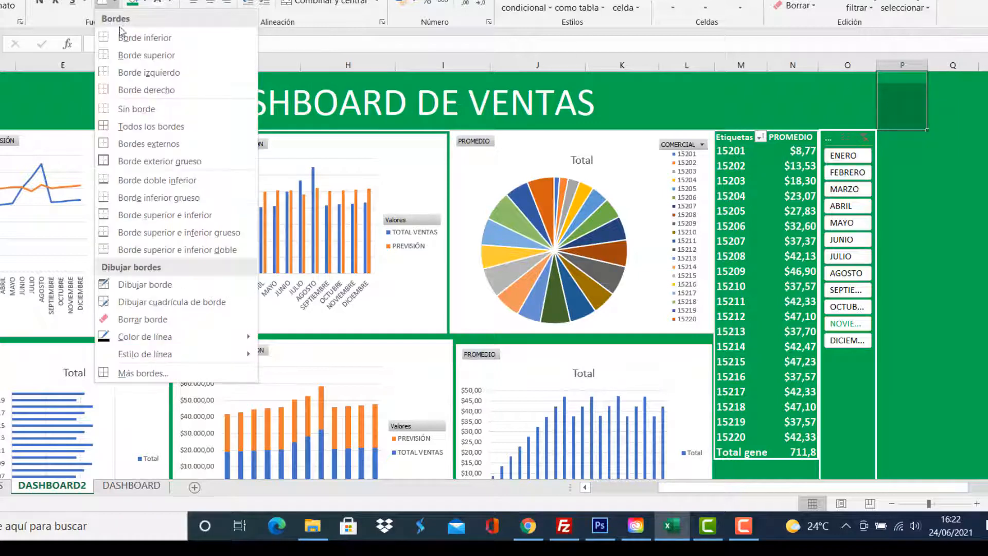
{"action": "left_click", "coordinate": [108, 109]}
{"action": "left_click", "coordinate": [913, 211]}
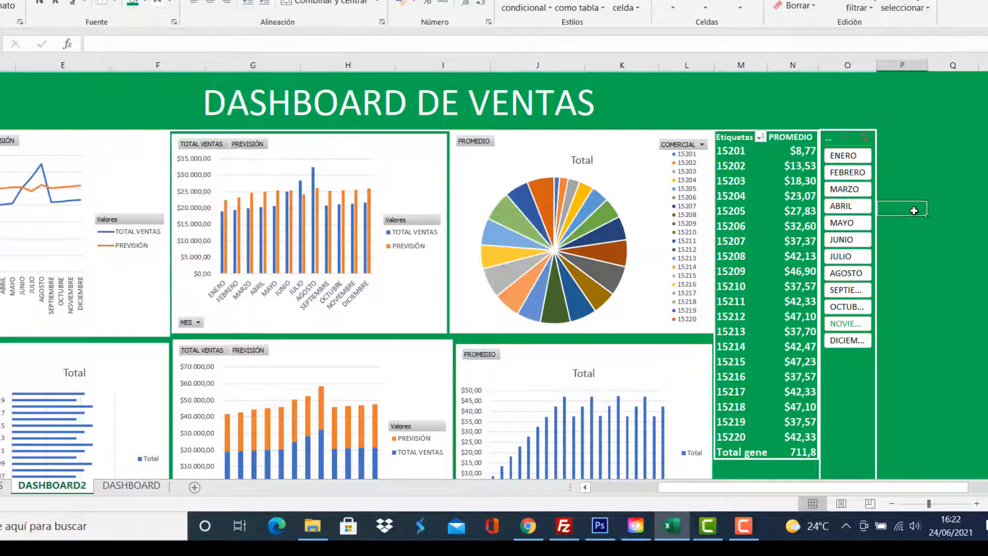
Apply an outline (Contorno) border to the merged DASHBOARD DE VENTAS title cell
{"action": "left_click", "coordinate": [150, 107]}
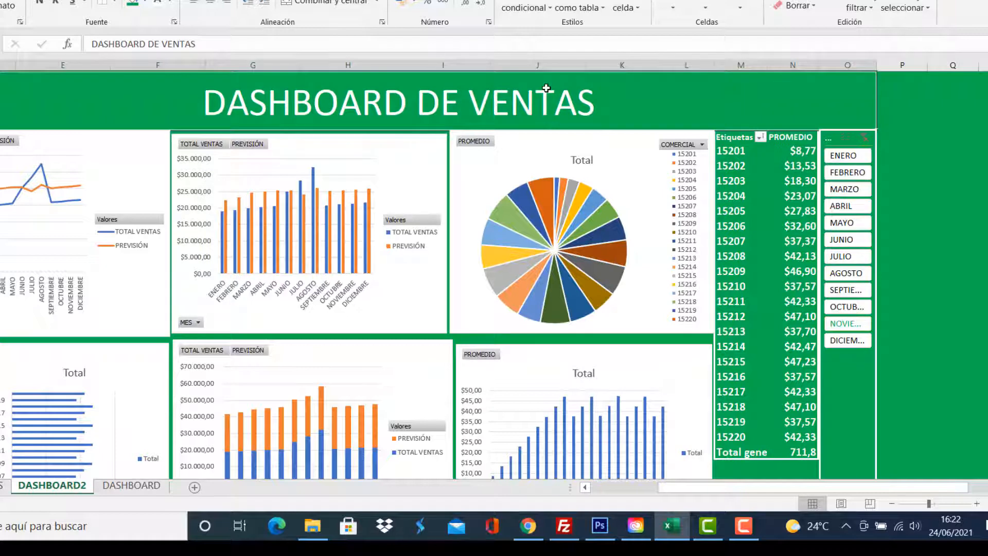
{"action": "right_click", "coordinate": [605, 93]}
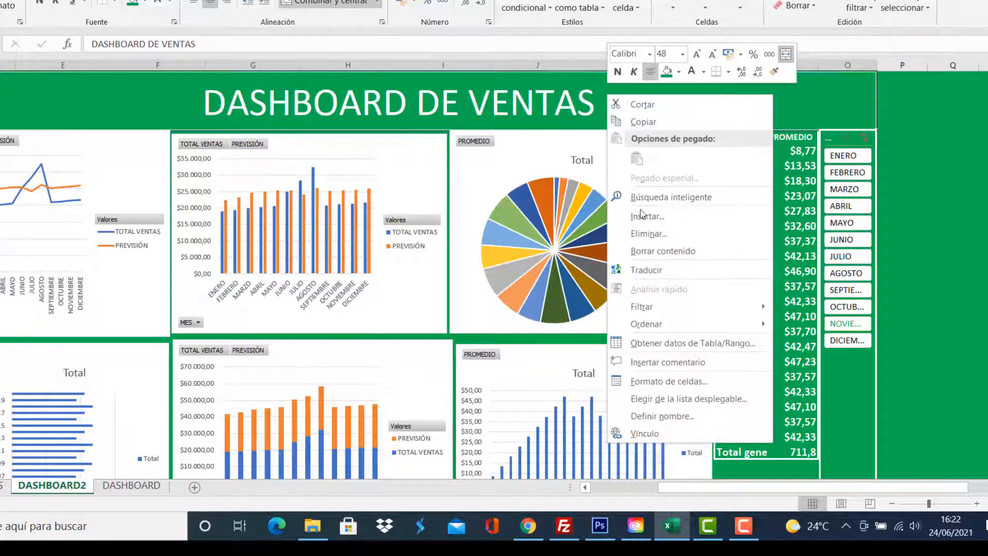
{"action": "left_click", "coordinate": [666, 384]}
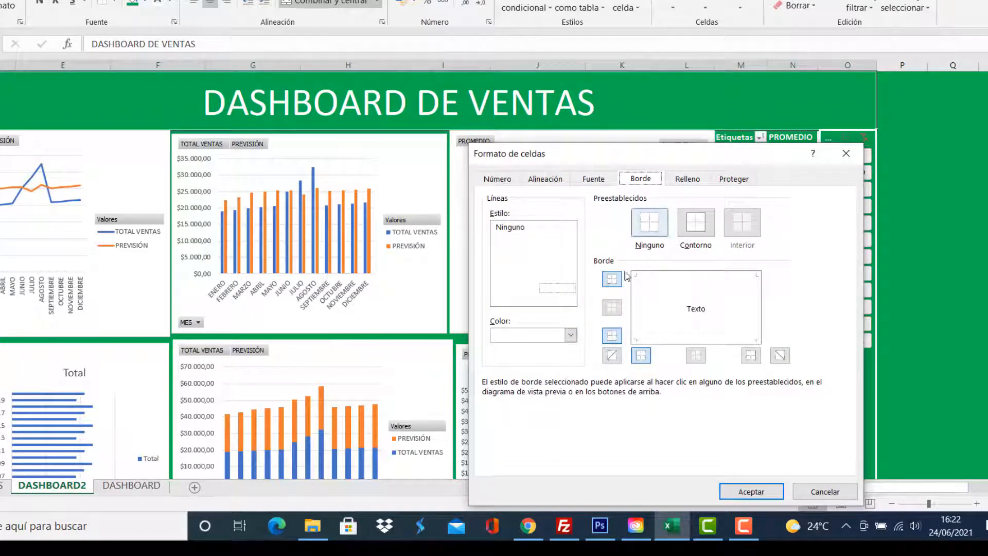
{"action": "left_click", "coordinate": [696, 226]}
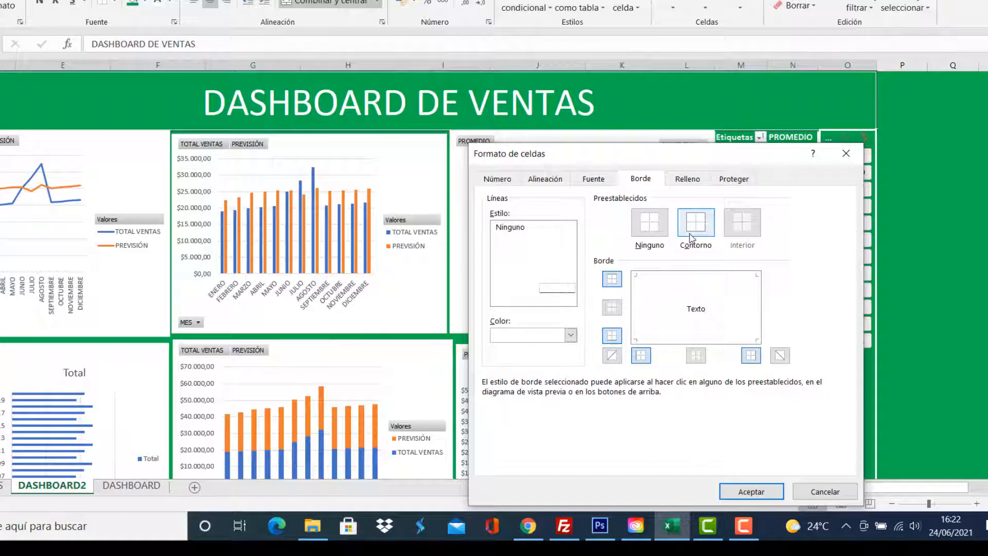
{"action": "left_click", "coordinate": [762, 496]}
{"action": "left_click", "coordinate": [735, 199]}
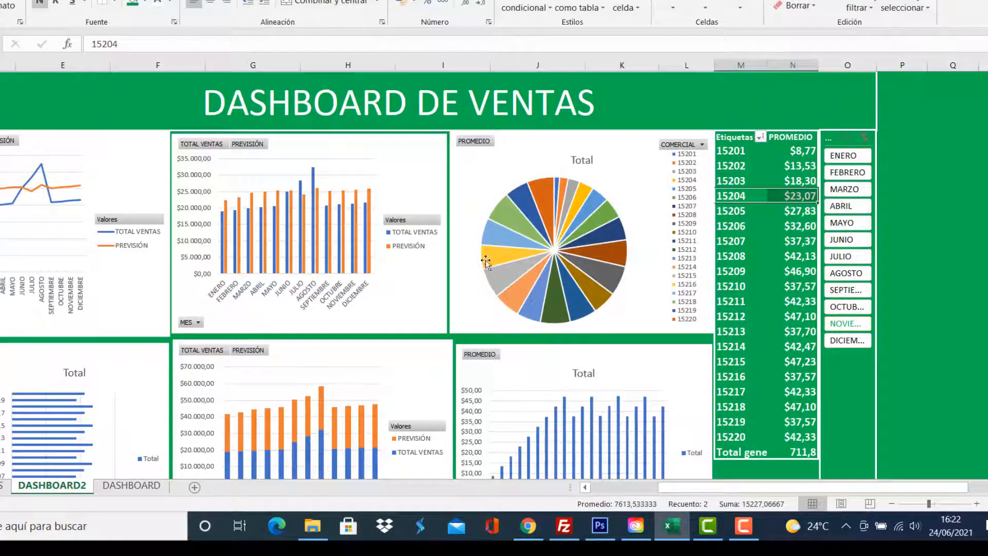
{"action": "scroll", "coordinate": [470, 287], "scroll_direction": "down", "scroll_amount": 1}
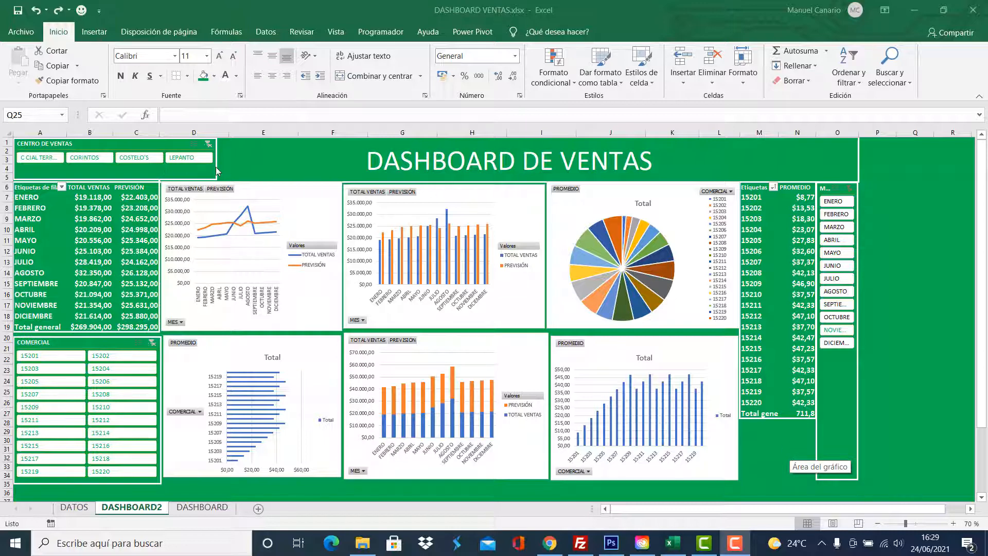
{"action": "left_click", "coordinate": [189, 203]}
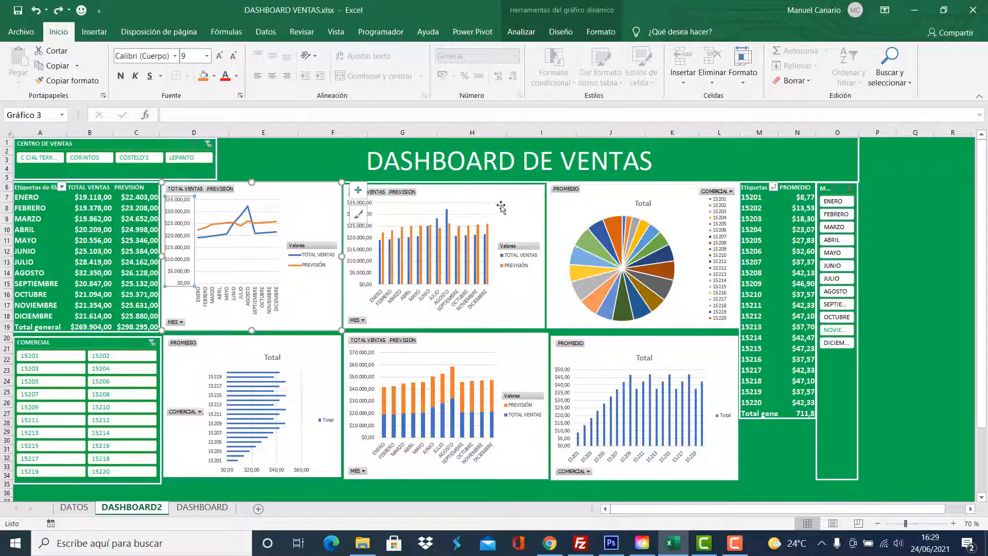
{"action": "left_click", "coordinate": [787, 421]}
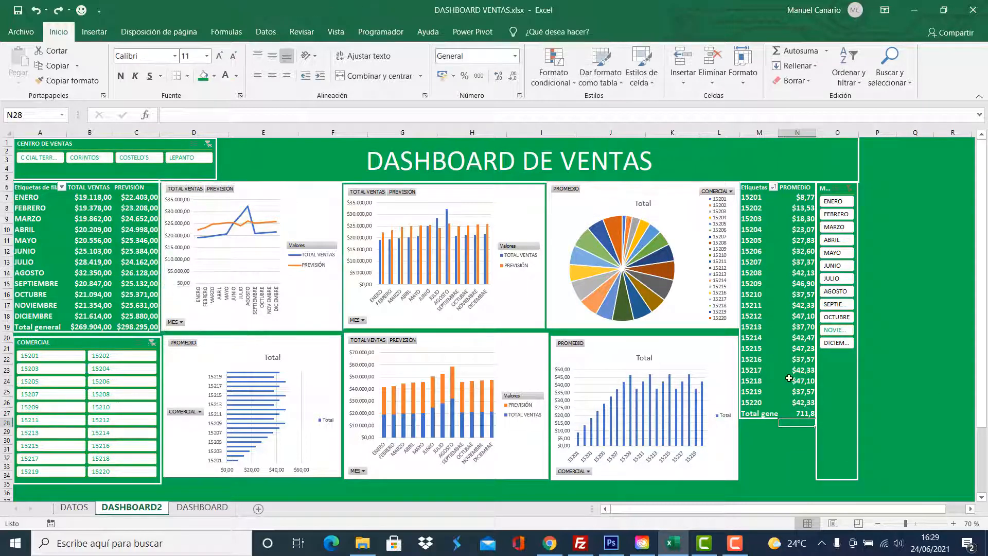
{"action": "left_click", "coordinate": [766, 415]}
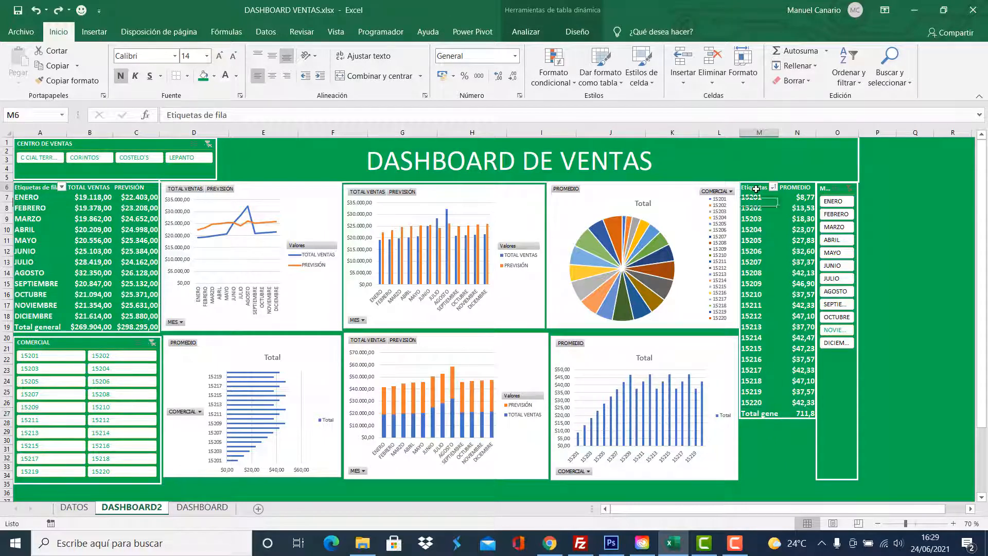
{"action": "left_click", "coordinate": [779, 460]}
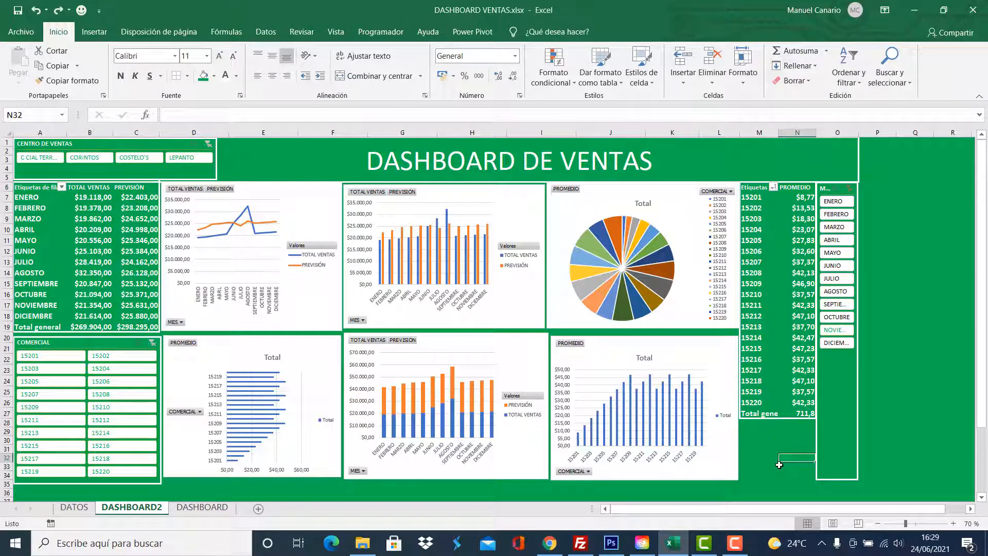